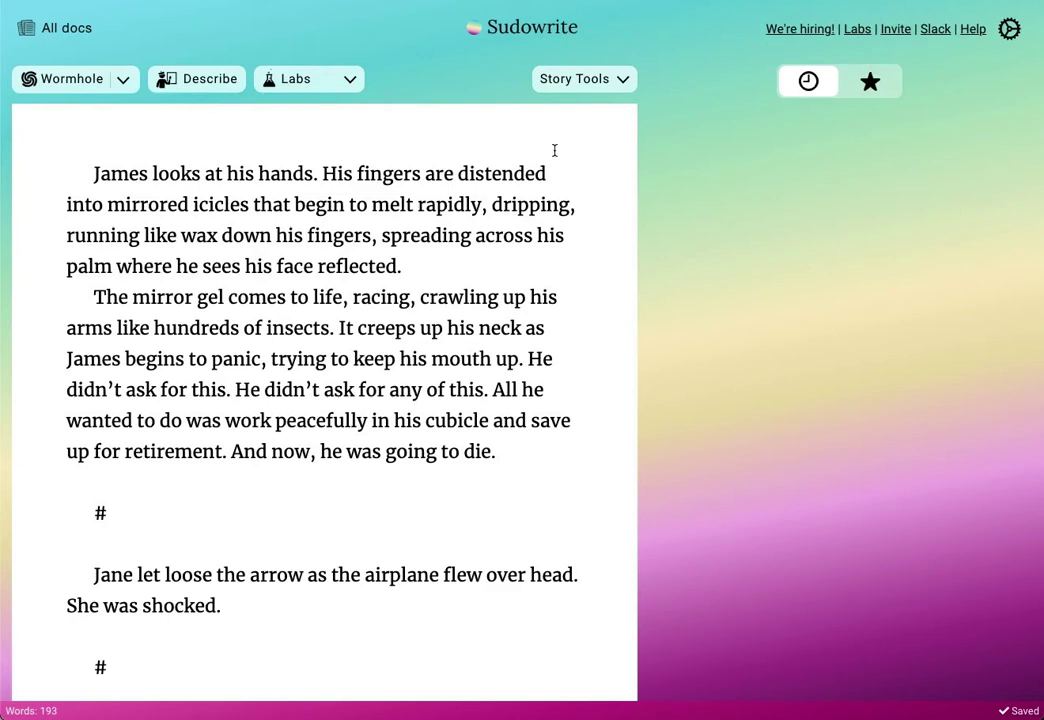
Open Sudowrite's Labs page listing the Filter and Feedback experiments.
left_click(856, 30)
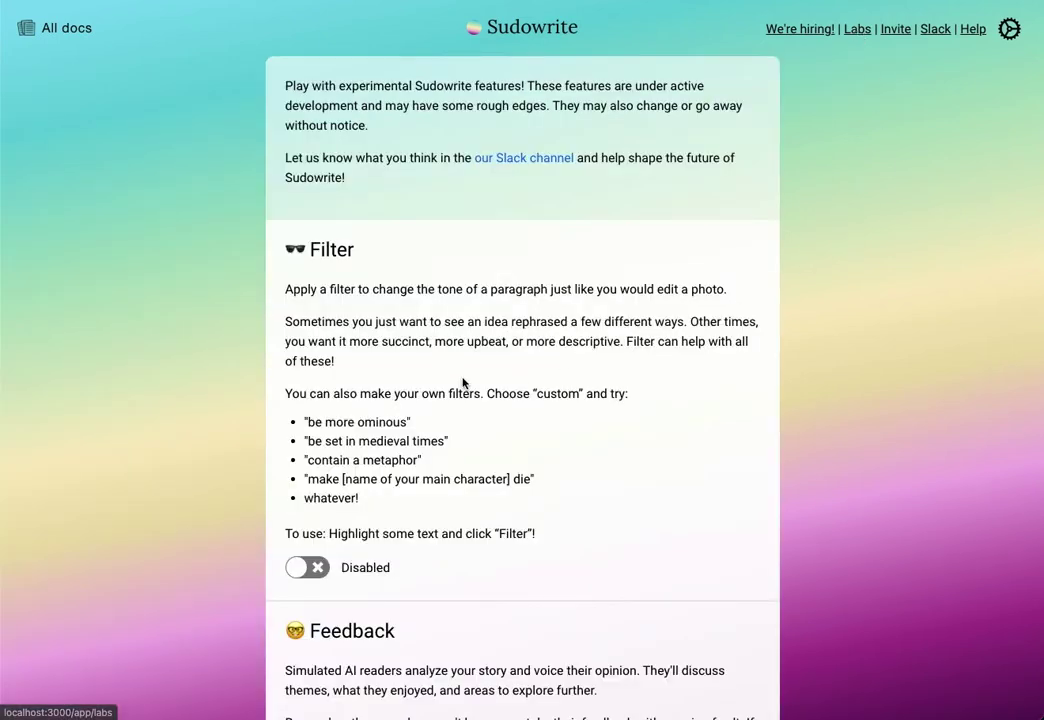
Switch the Filter experiment to Enabled and go back to the story document.
left_click(310, 565)
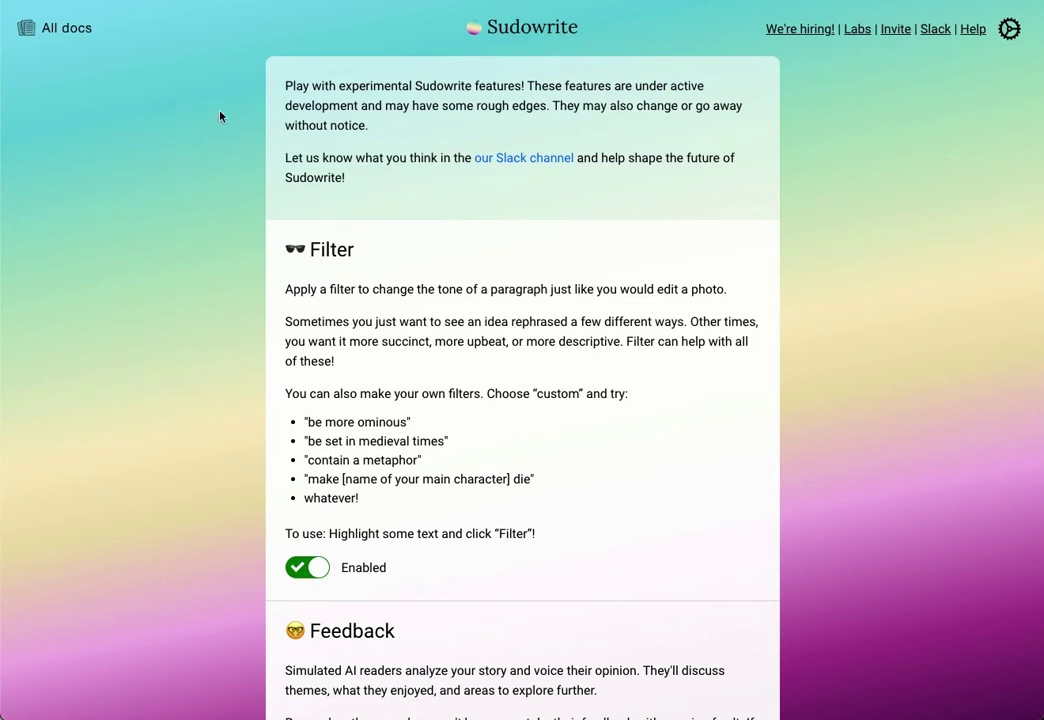
key("alt+Left")
left_click(294, 78)
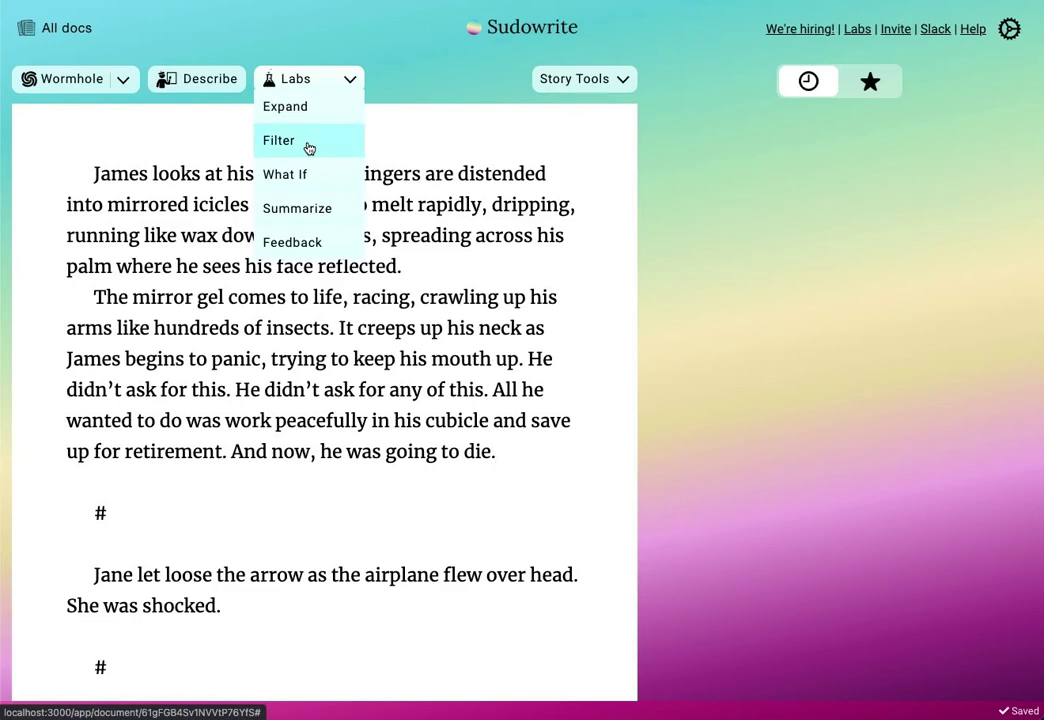
Try selecting the opening paragraph about James's melting fingers.
left_click(298, 80)
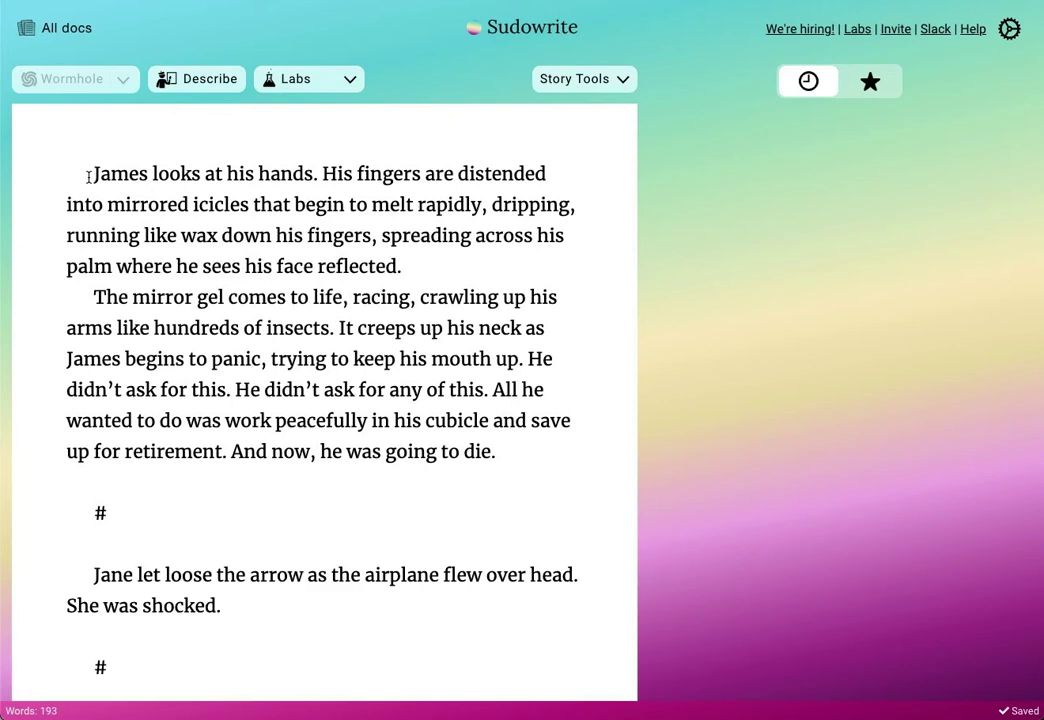
left_click_drag(89, 177, 485, 263)
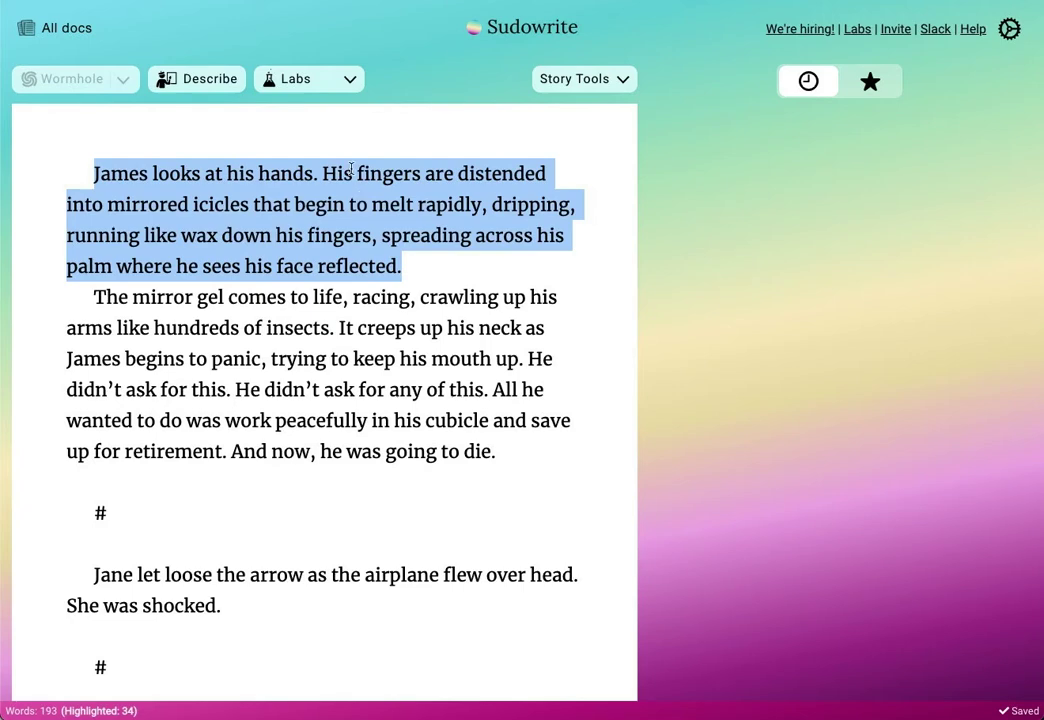
left_click(340, 90)
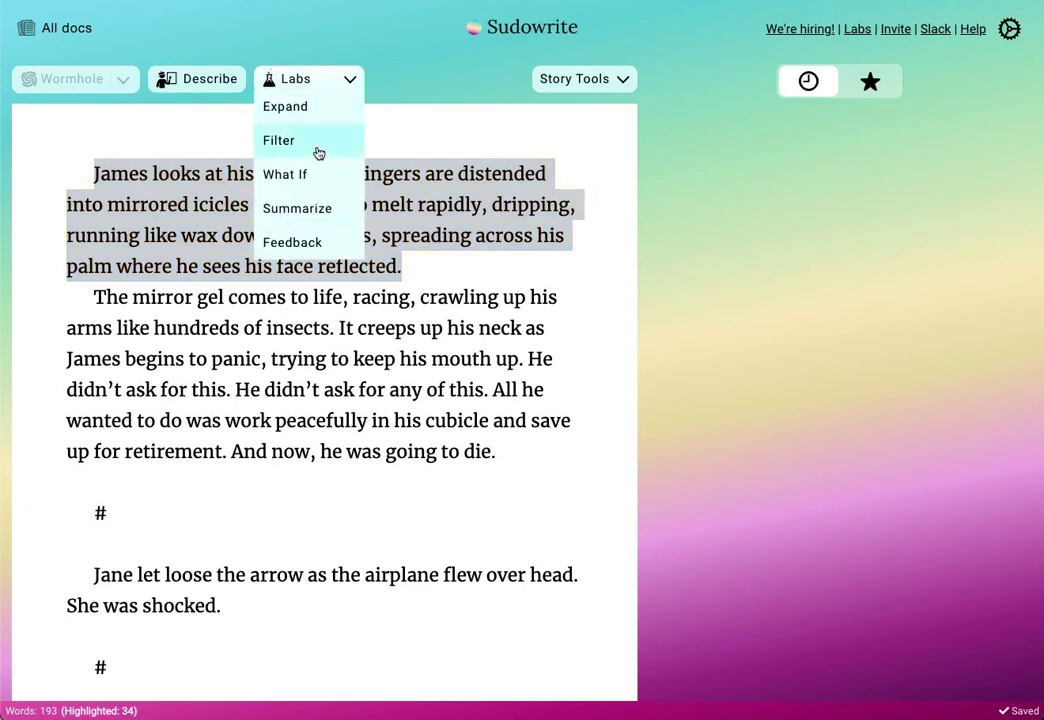
left_click(150, 204)
left_click_drag(85, 175, 459, 250)
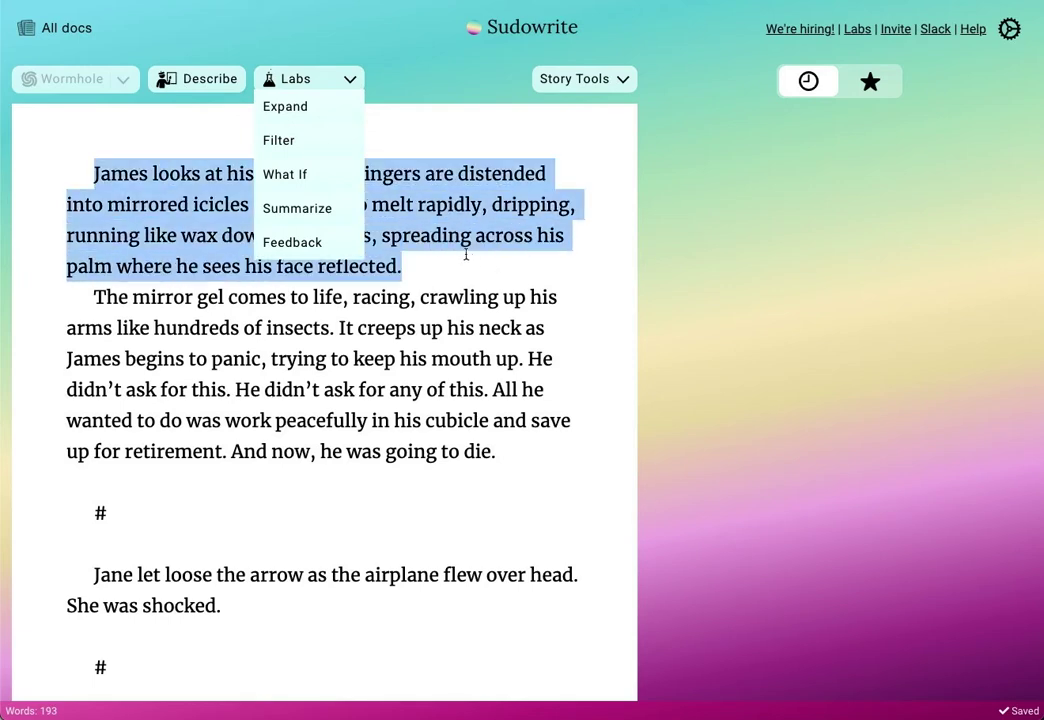
left_click(316, 84)
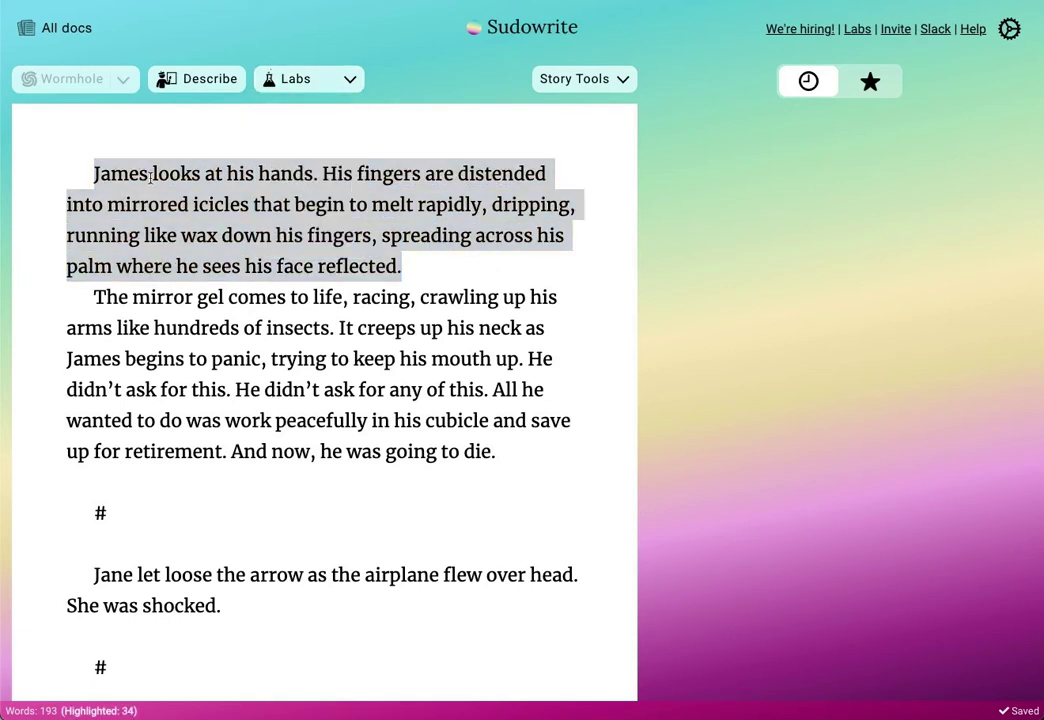
left_click_drag(92, 173, 541, 443)
left_click(244, 235)
Reselect the whole first paragraph and launch Filter from the Labs tools.
left_click_drag(89, 172, 440, 263)
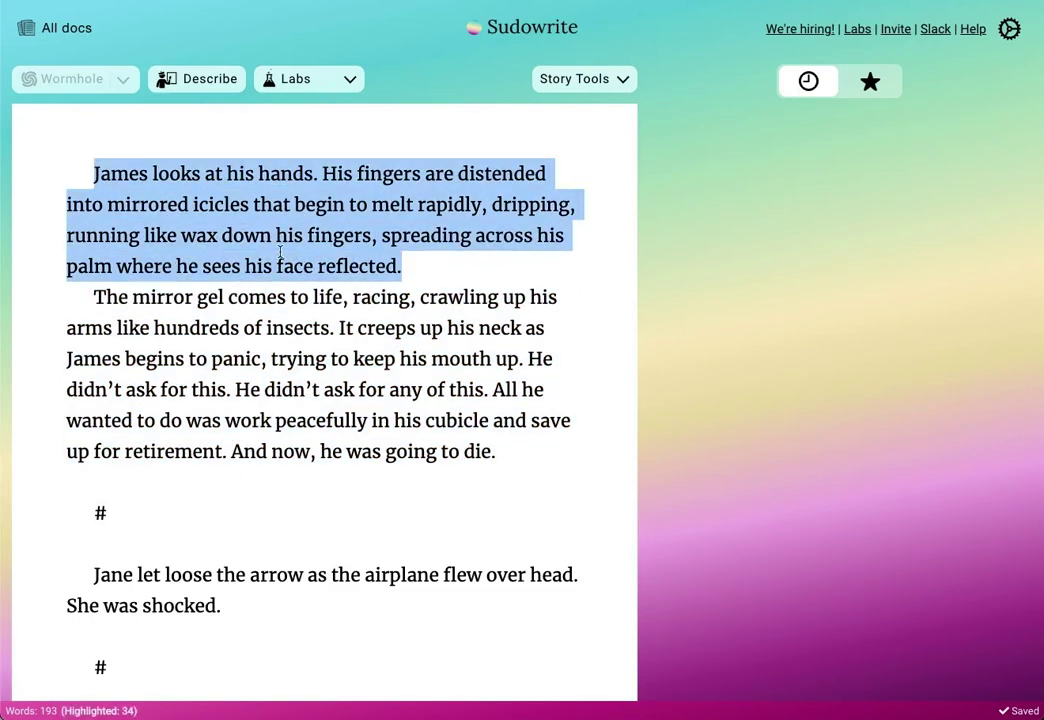
left_click(94, 180)
left_click_drag(93, 177, 433, 268)
left_click(242, 231)
left_click_drag(321, 176, 431, 236)
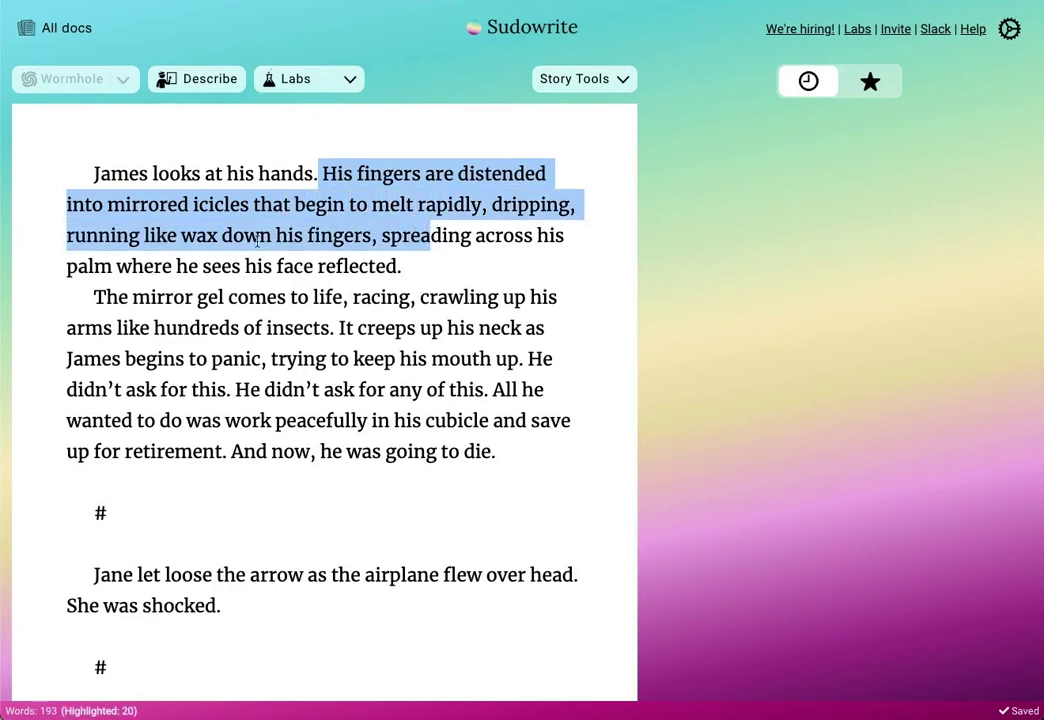
left_click(428, 264)
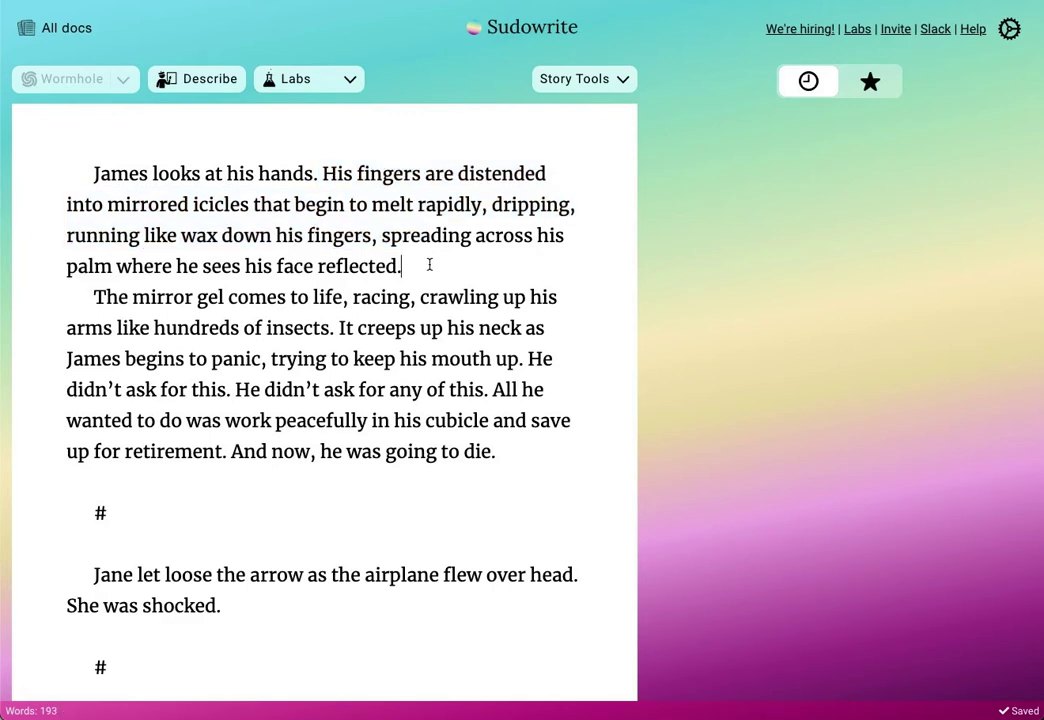
left_click_drag(405, 262, 89, 173)
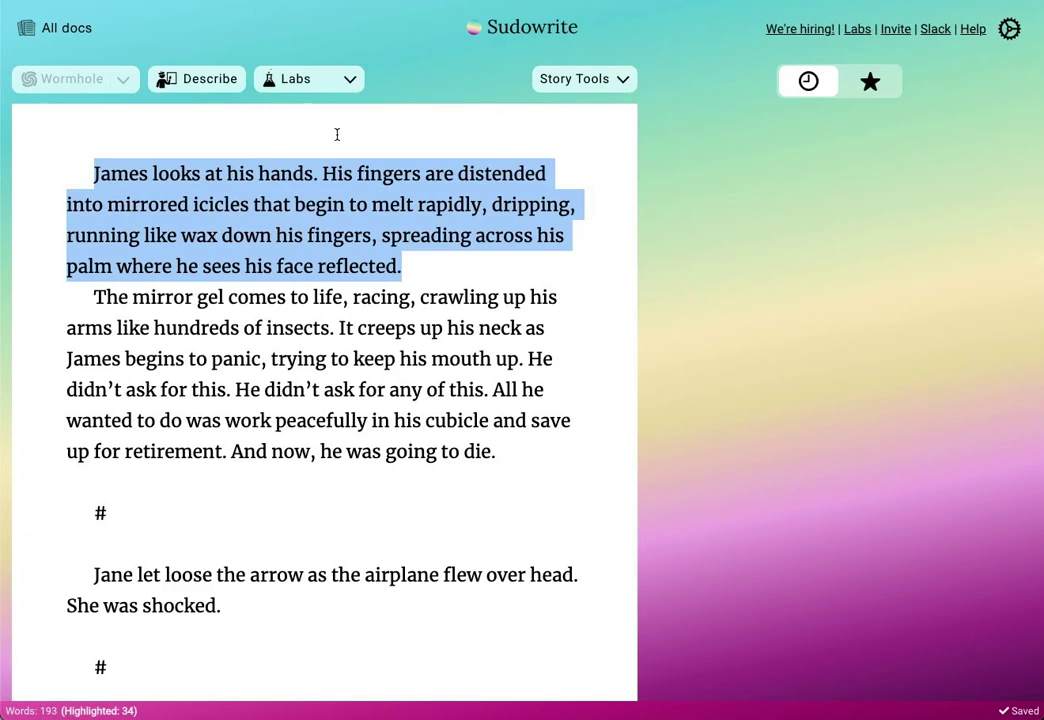
left_click(318, 88)
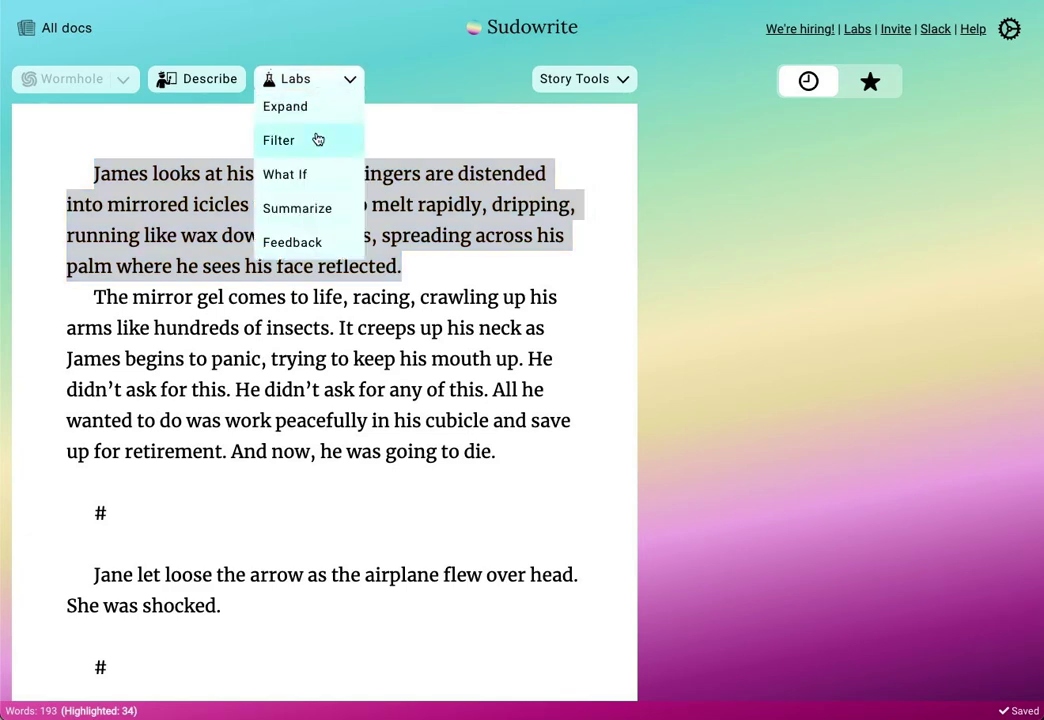
left_click(316, 137)
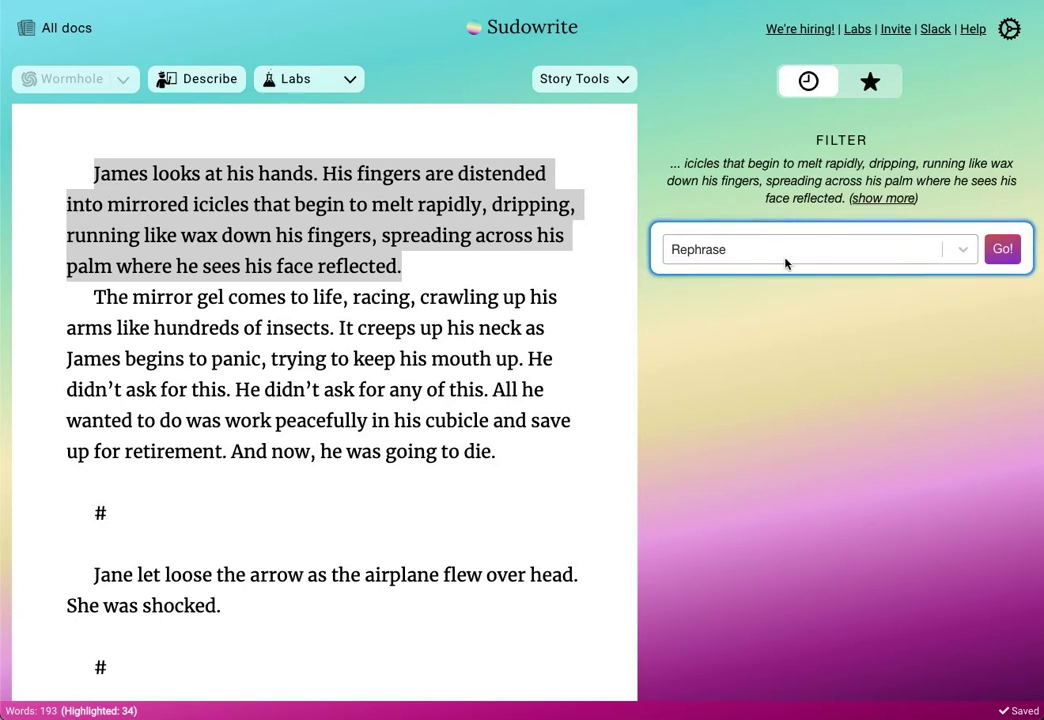
Keep the Rephrase preset and generate two batches of Rephrase rewrites of the James paragraph.
left_click(813, 259)
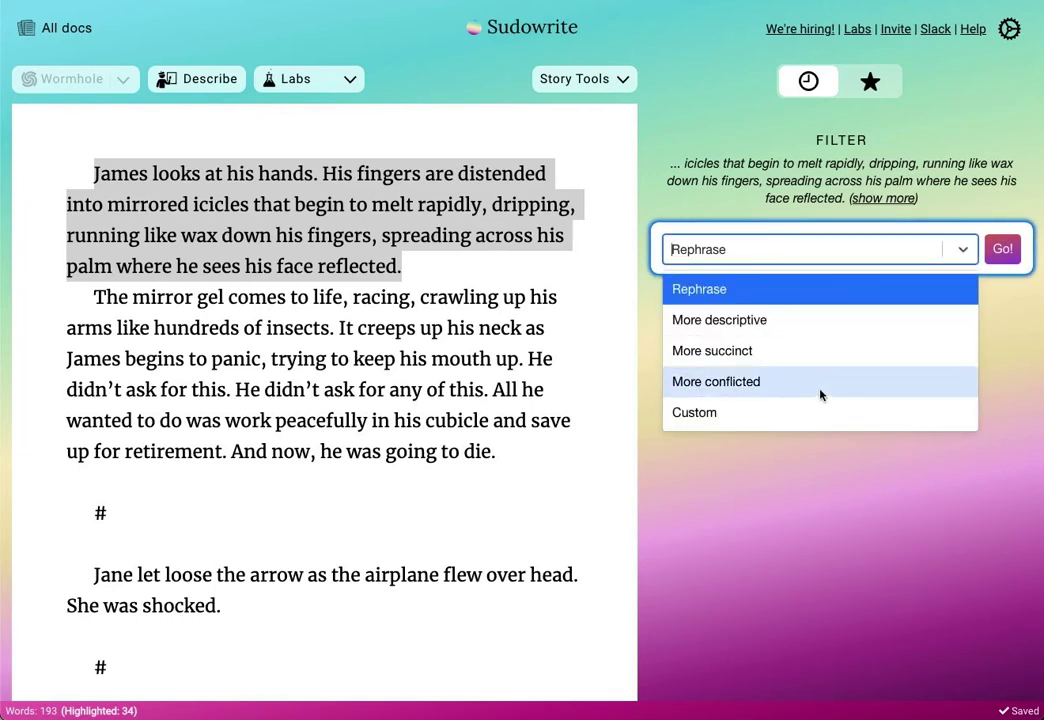
left_click(803, 261)
left_click(1000, 250)
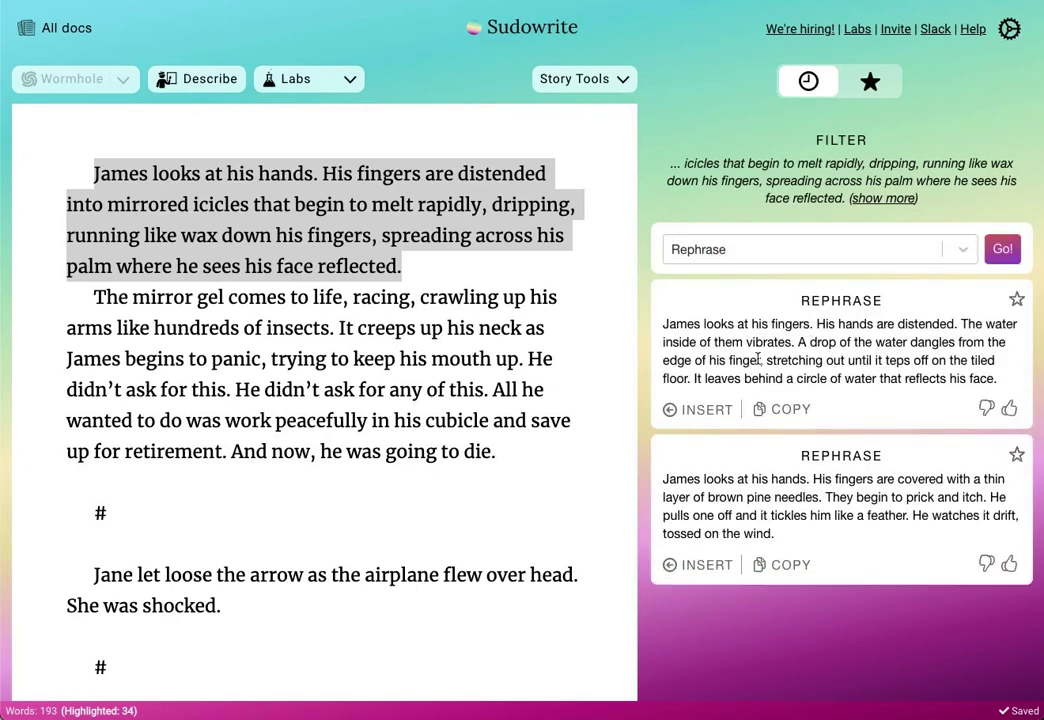
left_click_drag(958, 324, 880, 362)
left_click(792, 361)
left_click_drag(777, 479, 788, 534)
left_click(783, 517)
left_click(1004, 250)
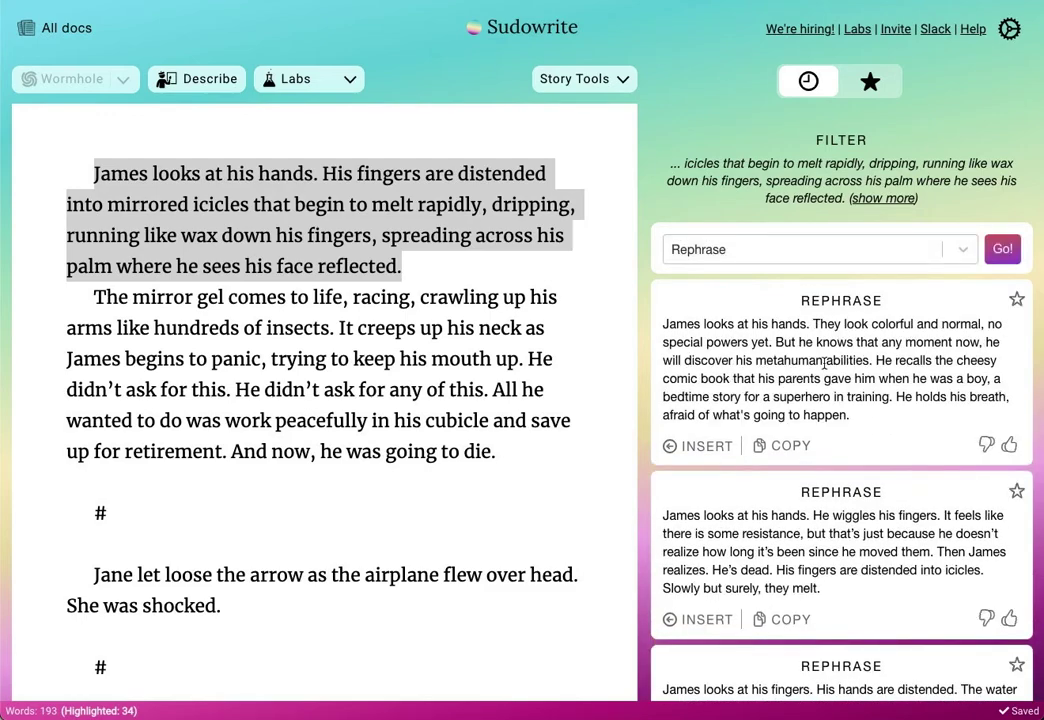
Choose the More descriptive preset and generate descriptive rewrites, reviewing the fingers and piano sentences.
left_click(928, 253)
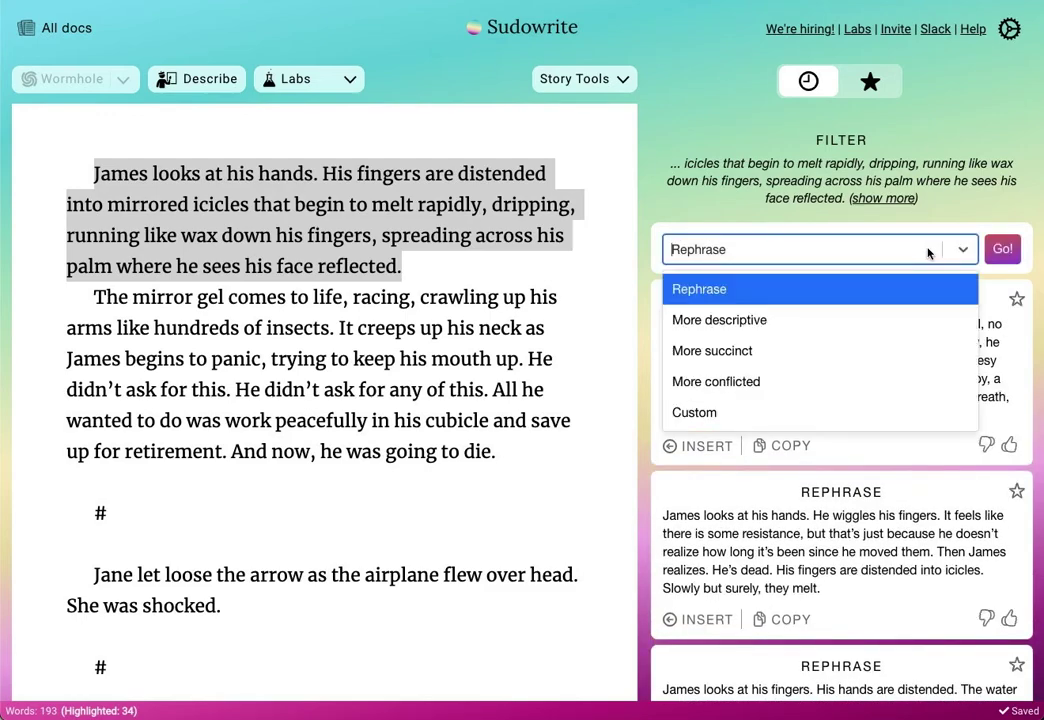
left_click(897, 322)
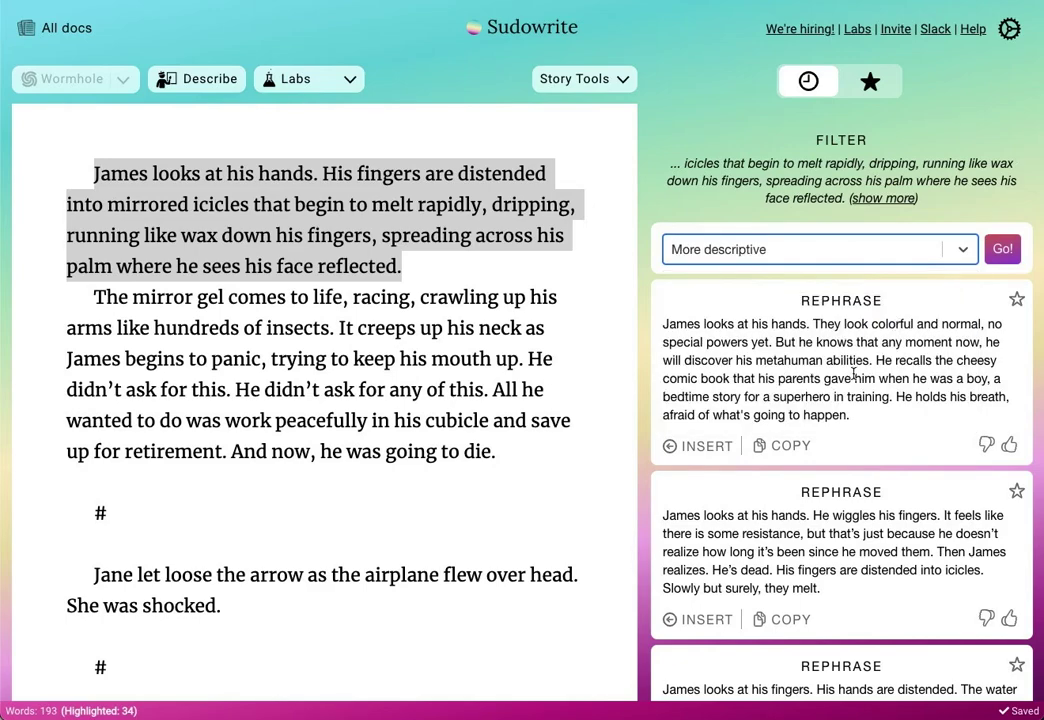
left_click(999, 252)
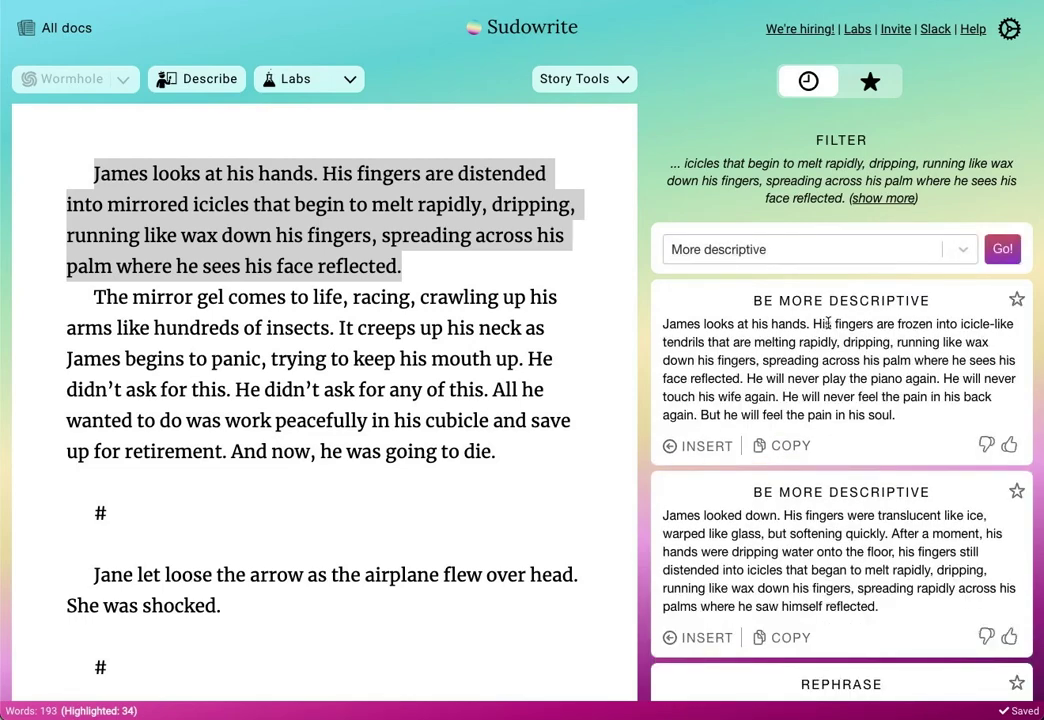
left_click_drag(813, 323, 843, 343)
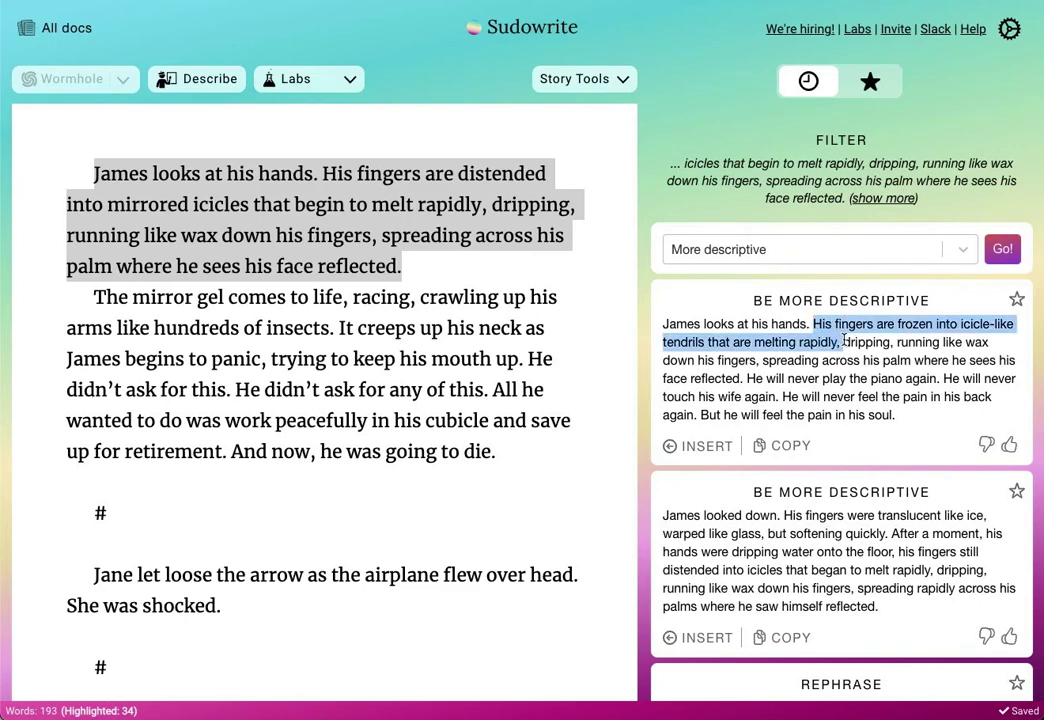
left_click_drag(786, 380, 747, 379)
left_click(940, 379)
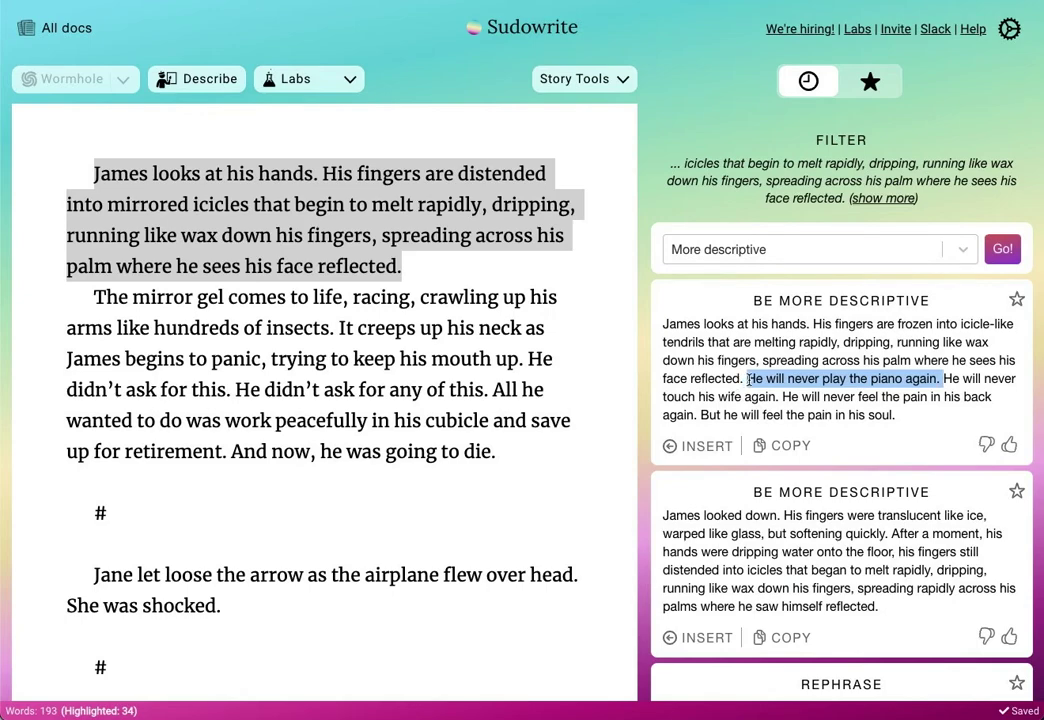
scroll(820, 464, "down", 1)
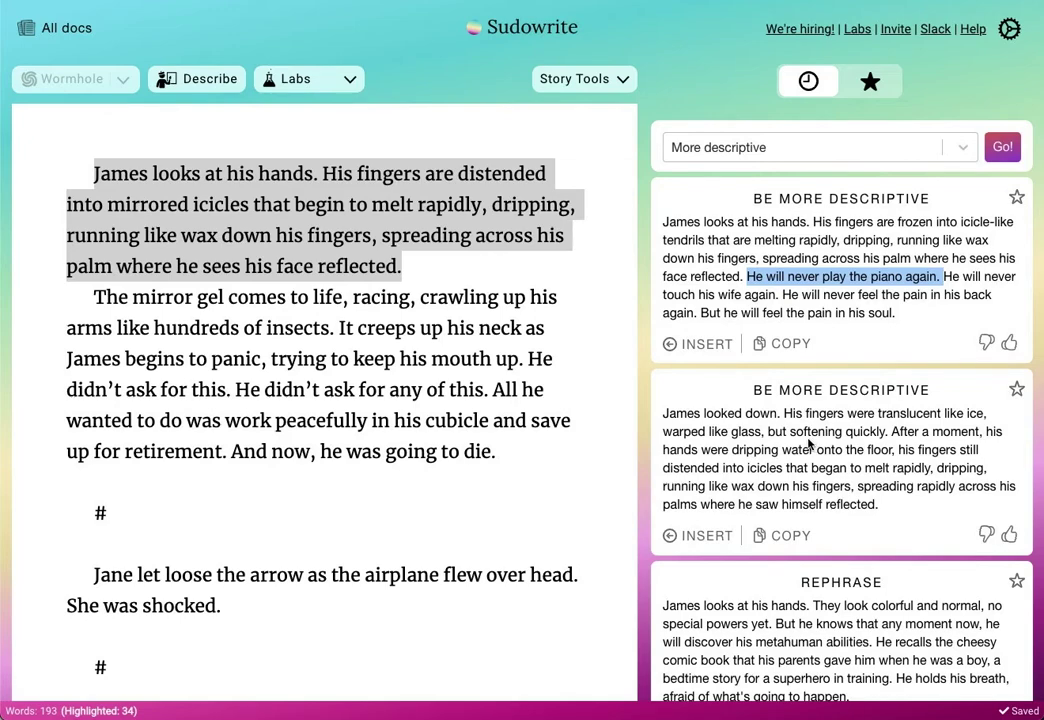
left_click(810, 446)
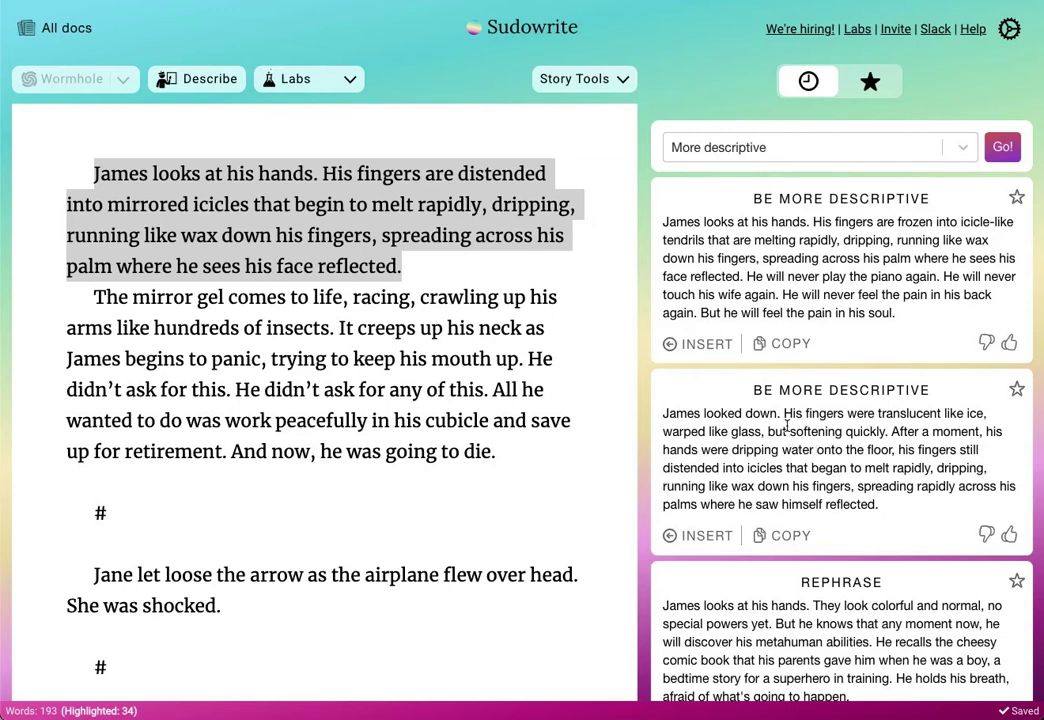
Review the second descriptive rewrite and switch the preset to More succinct.
left_click_drag(784, 413, 890, 470)
left_click(890, 470)
left_click_drag(883, 277, 776, 238)
left_click(776, 235)
left_click(900, 147)
left_click(850, 245)
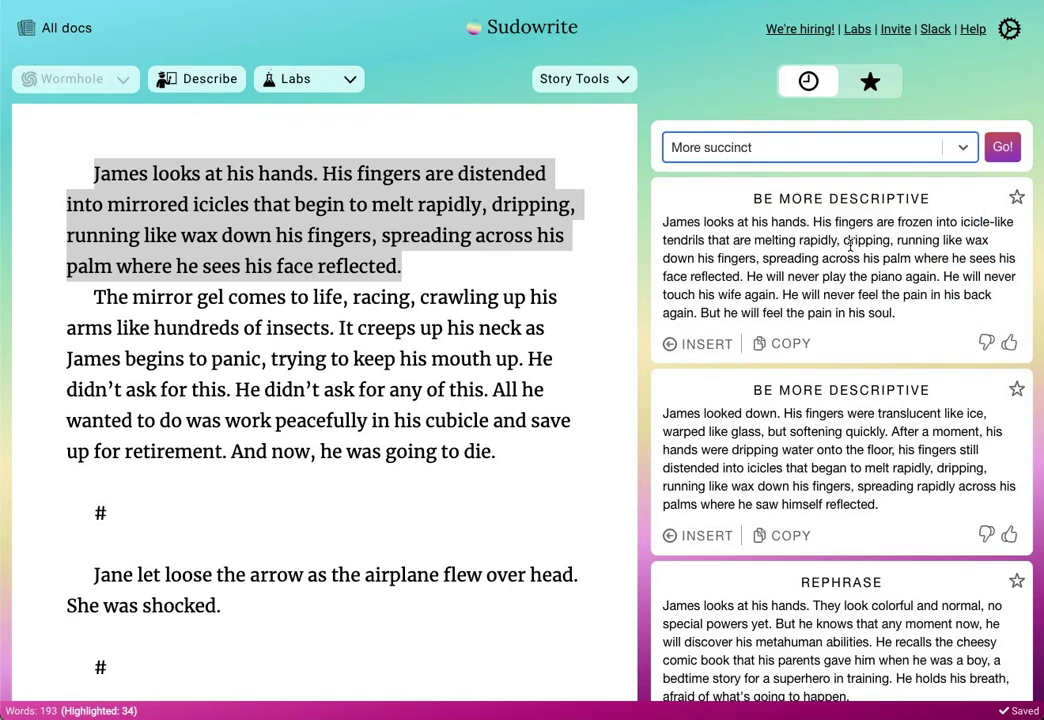
Generate two More succinct rewrites, review them, then pick the More conflicted preset.
left_click(1002, 147)
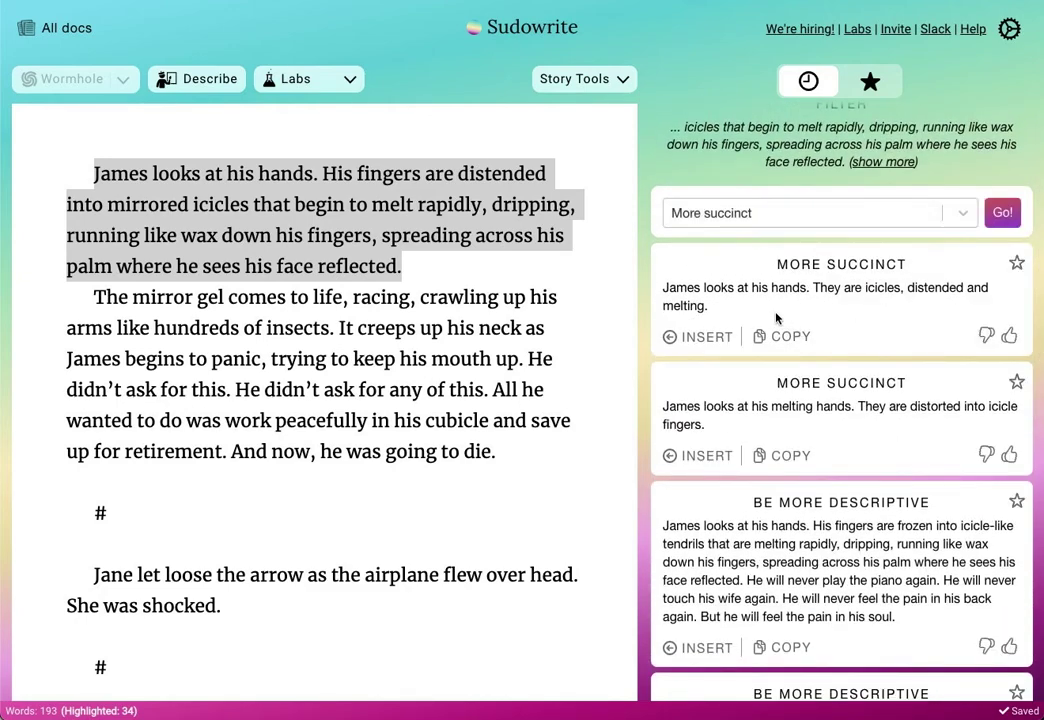
left_click_drag(709, 305, 665, 288)
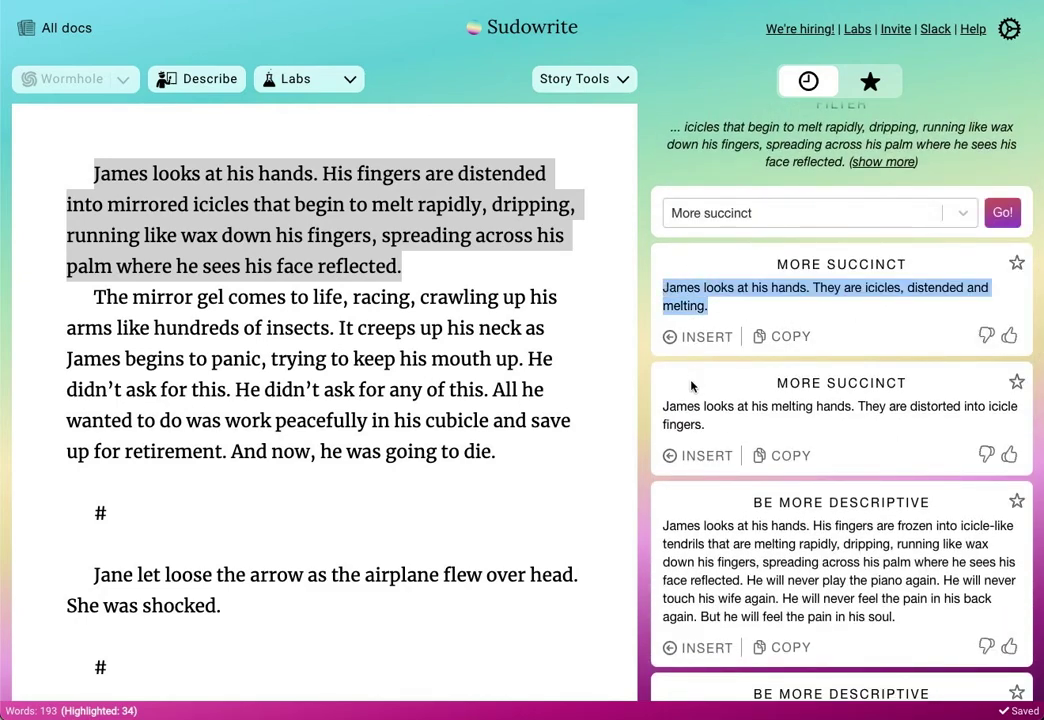
left_click_drag(671, 406, 776, 426)
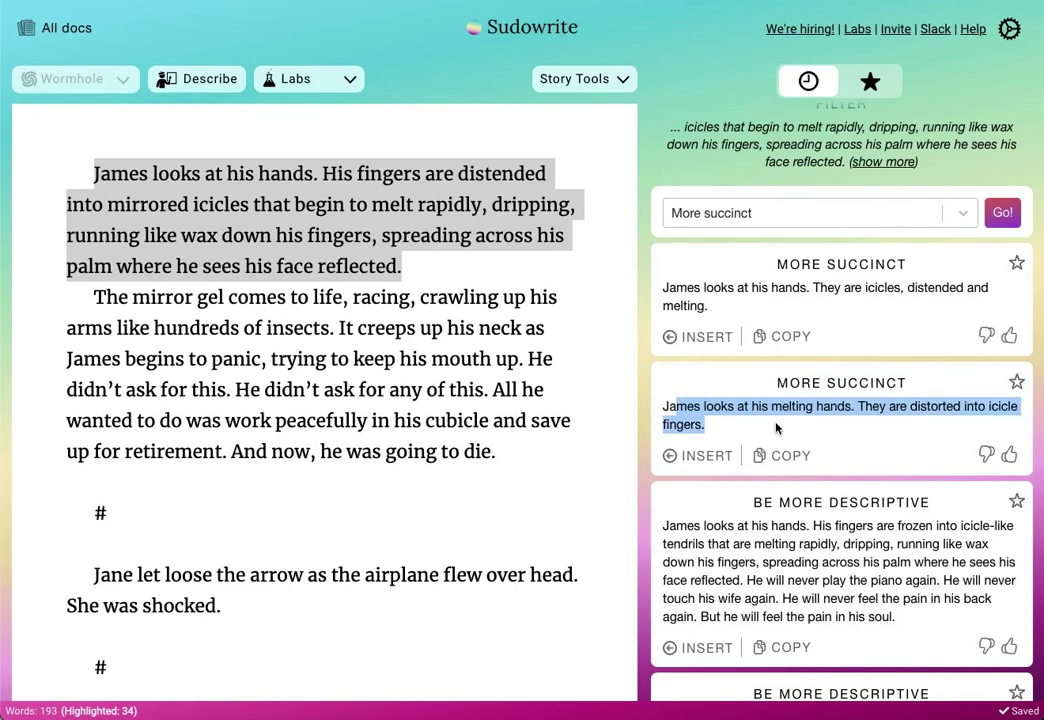
left_click(958, 373)
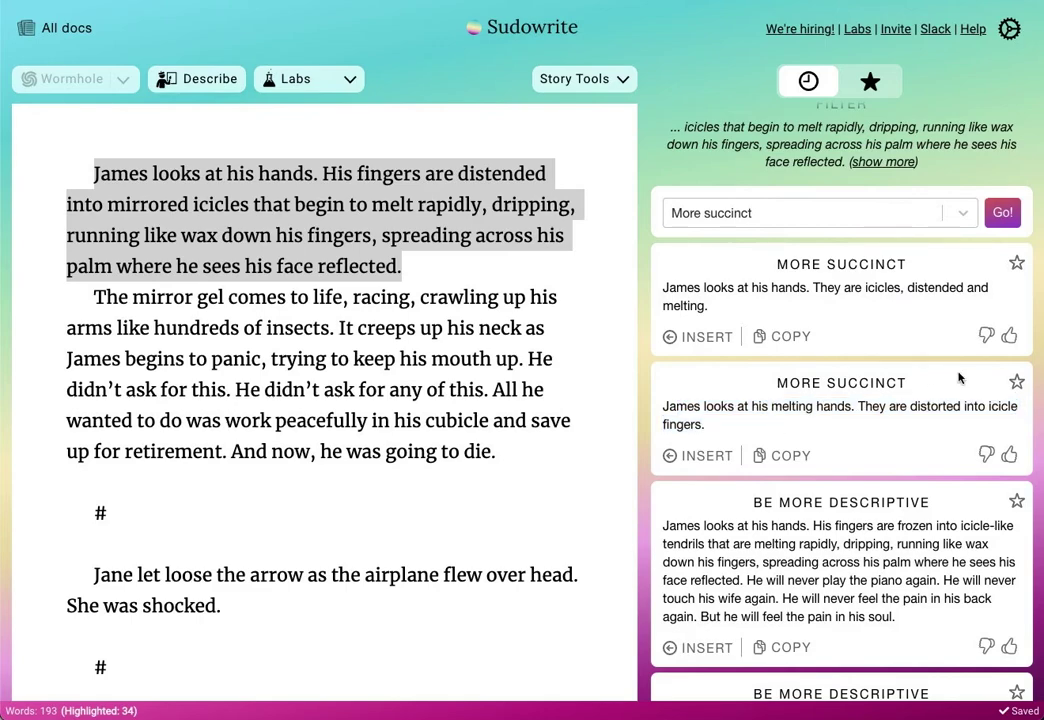
left_click(941, 222)
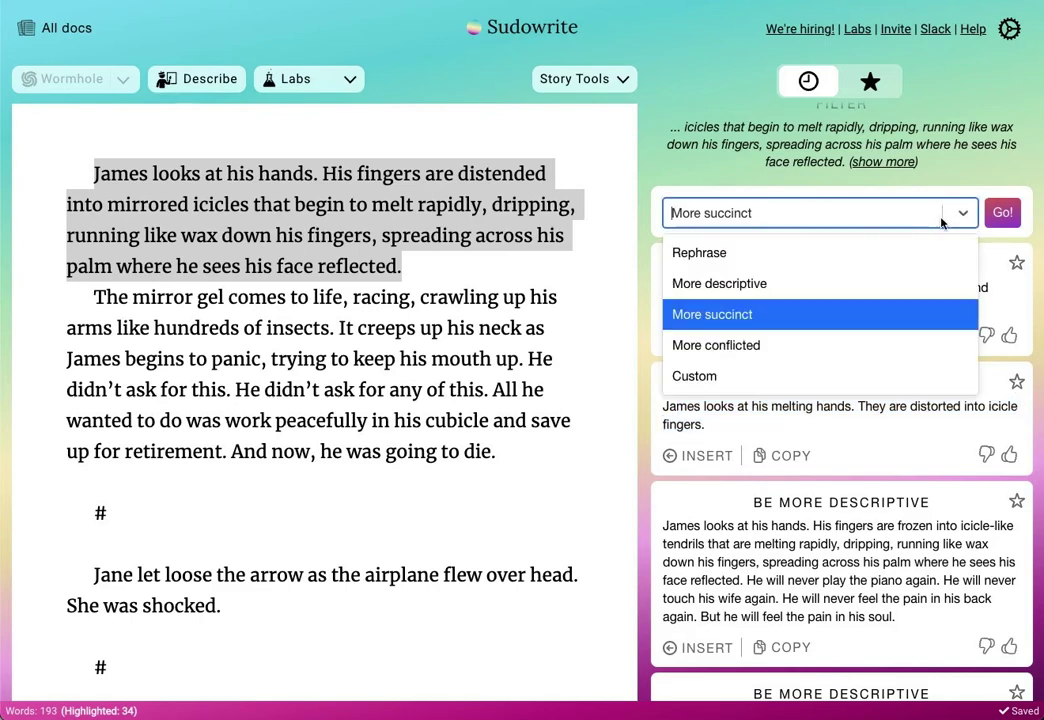
left_click(870, 341)
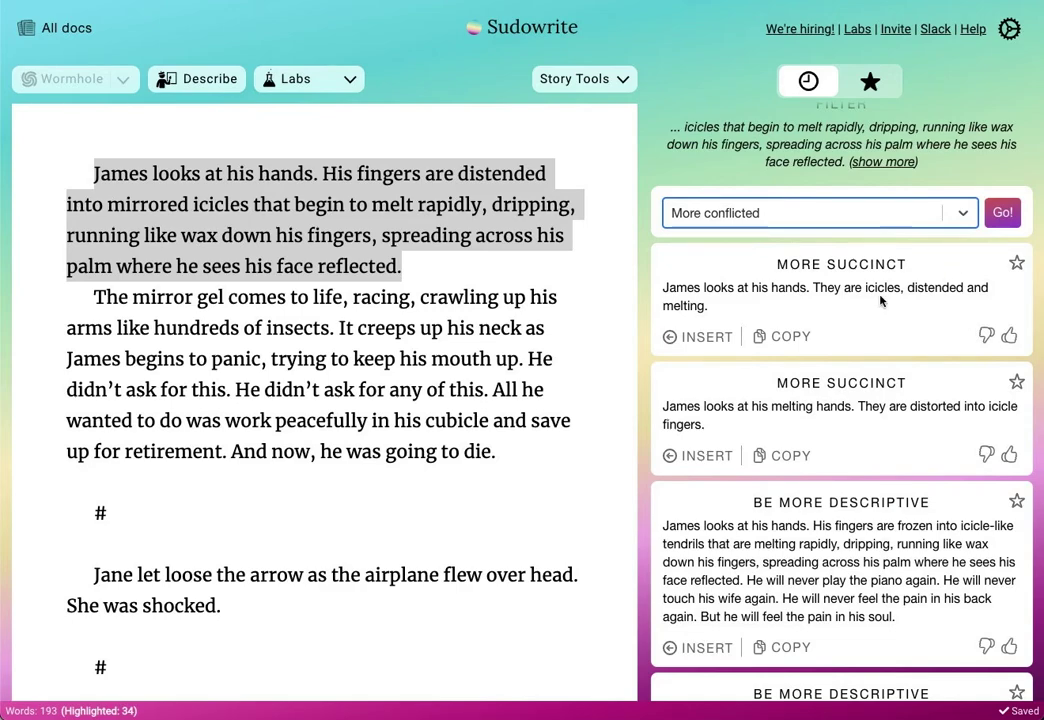
Generate two batches of More conflicted rewrites and review their closing sentences.
left_click(999, 220)
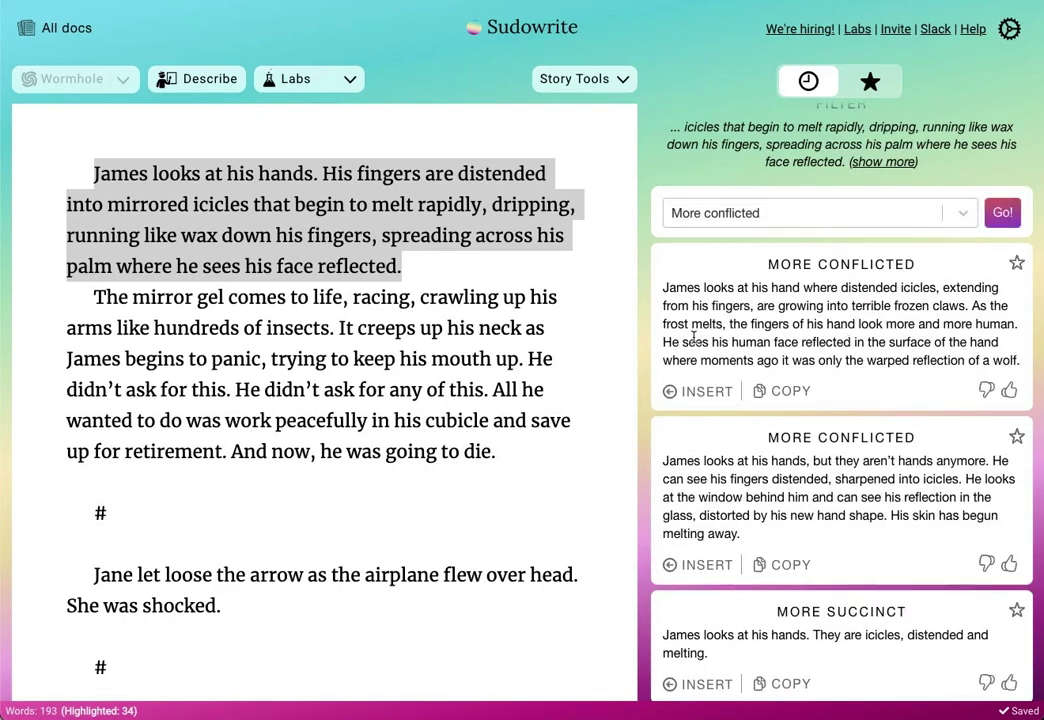
left_click_drag(688, 342, 957, 359)
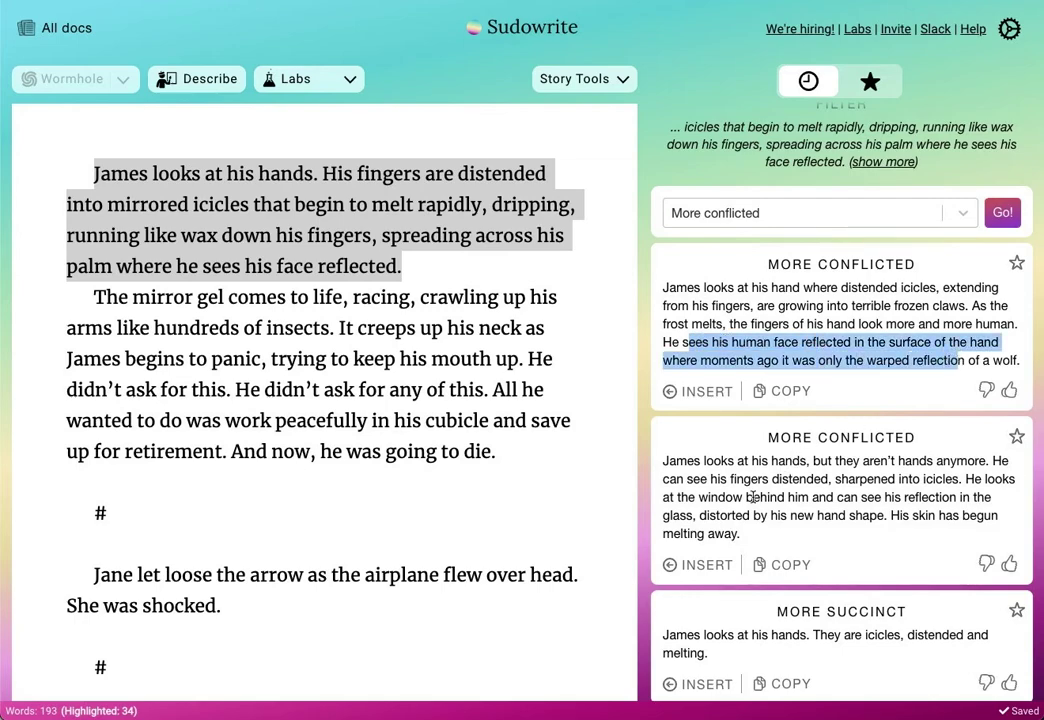
left_click_drag(888, 515, 909, 537)
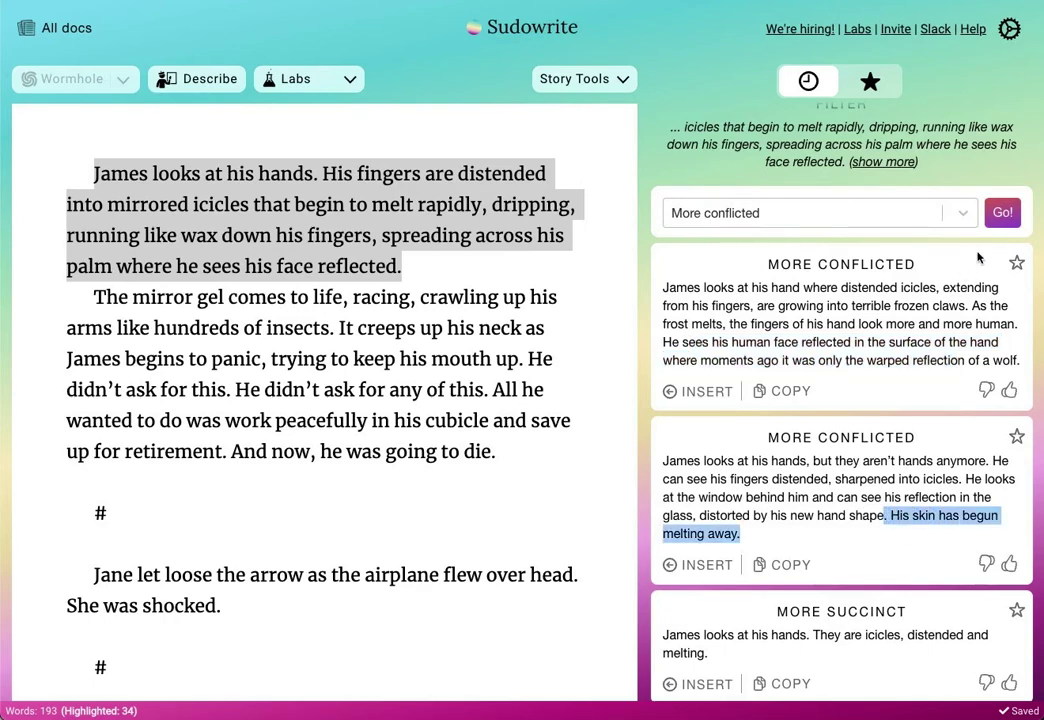
left_click(1002, 216)
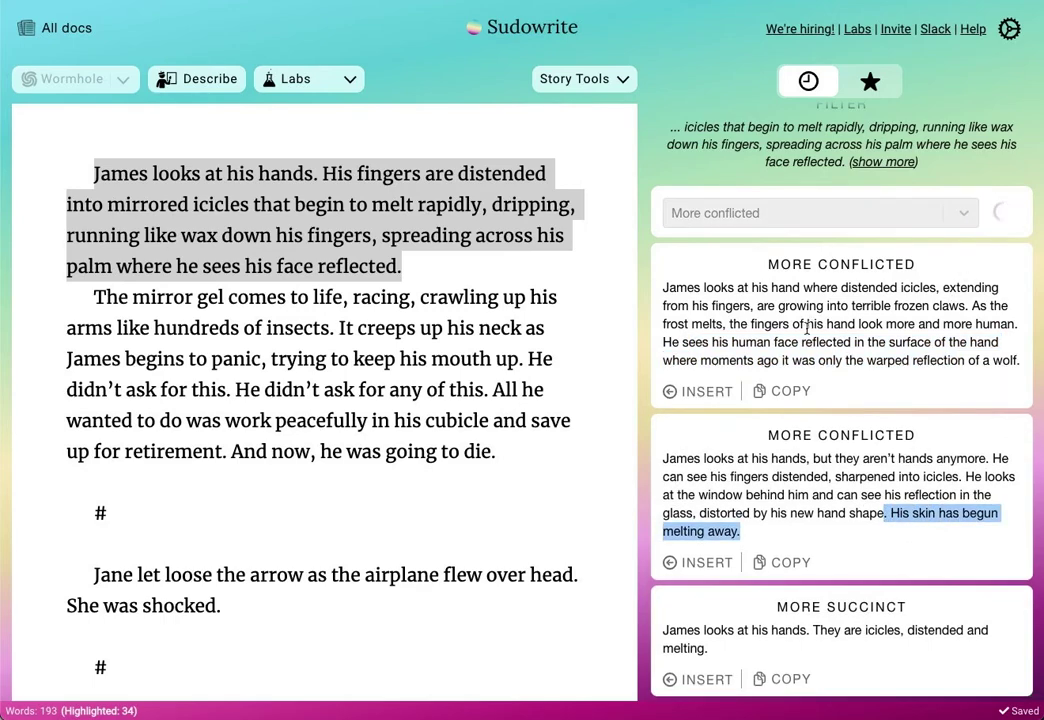
left_click_drag(961, 301, 942, 339)
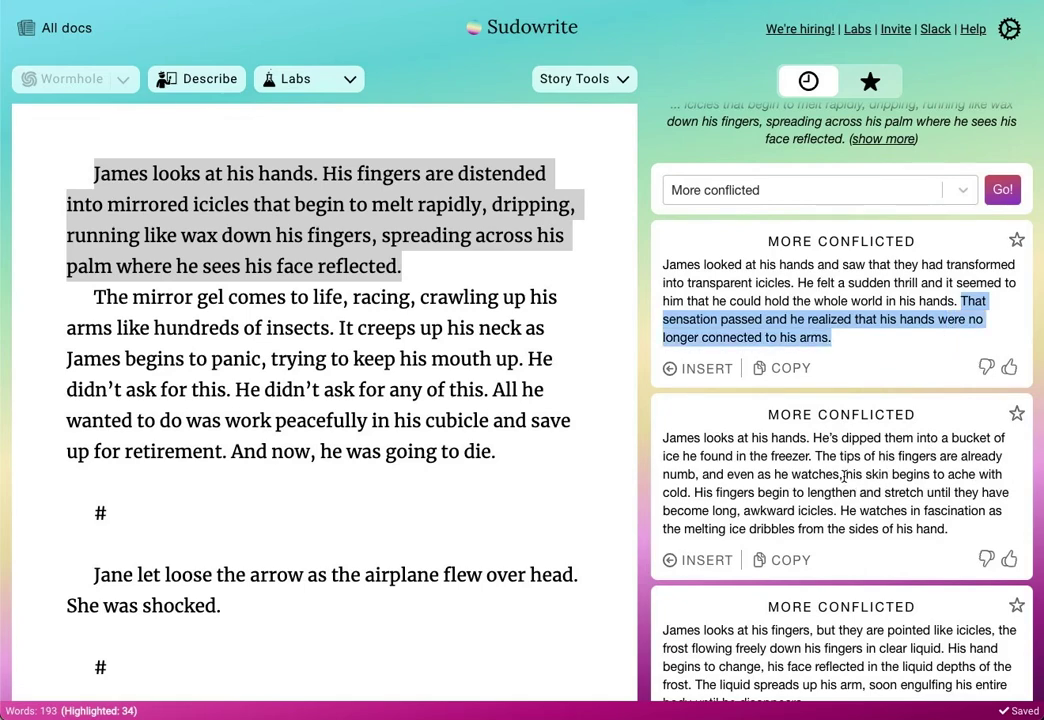
left_click_drag(840, 510, 958, 534)
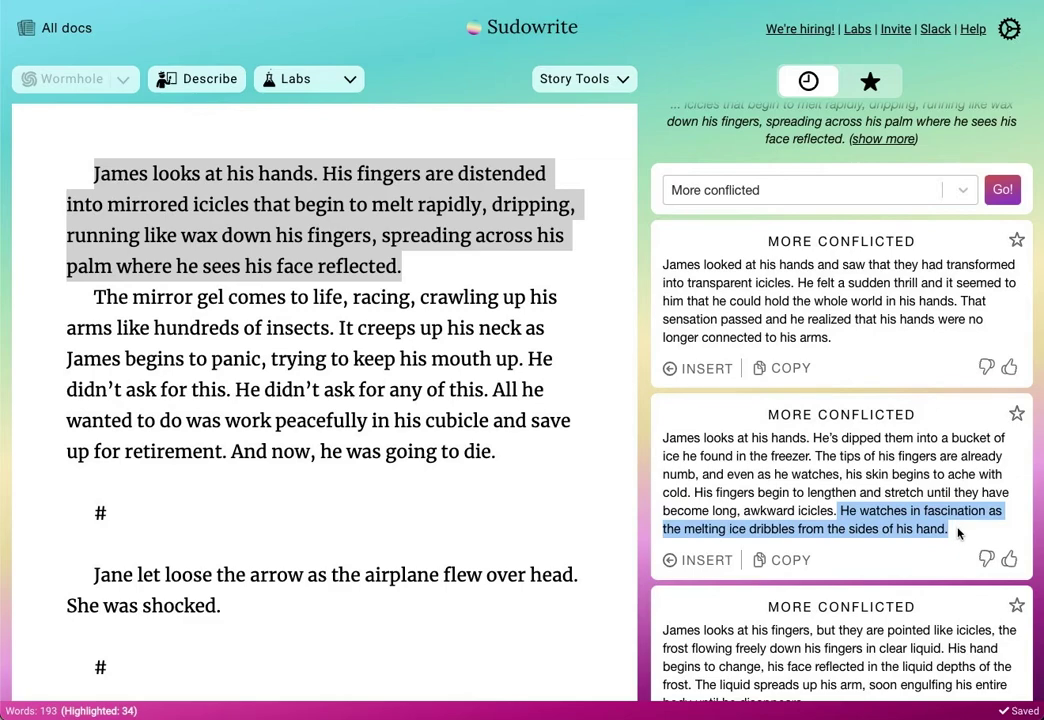
Generate a third batch of conflicted rewrites and review its strange, alien phrasing.
left_click(995, 196)
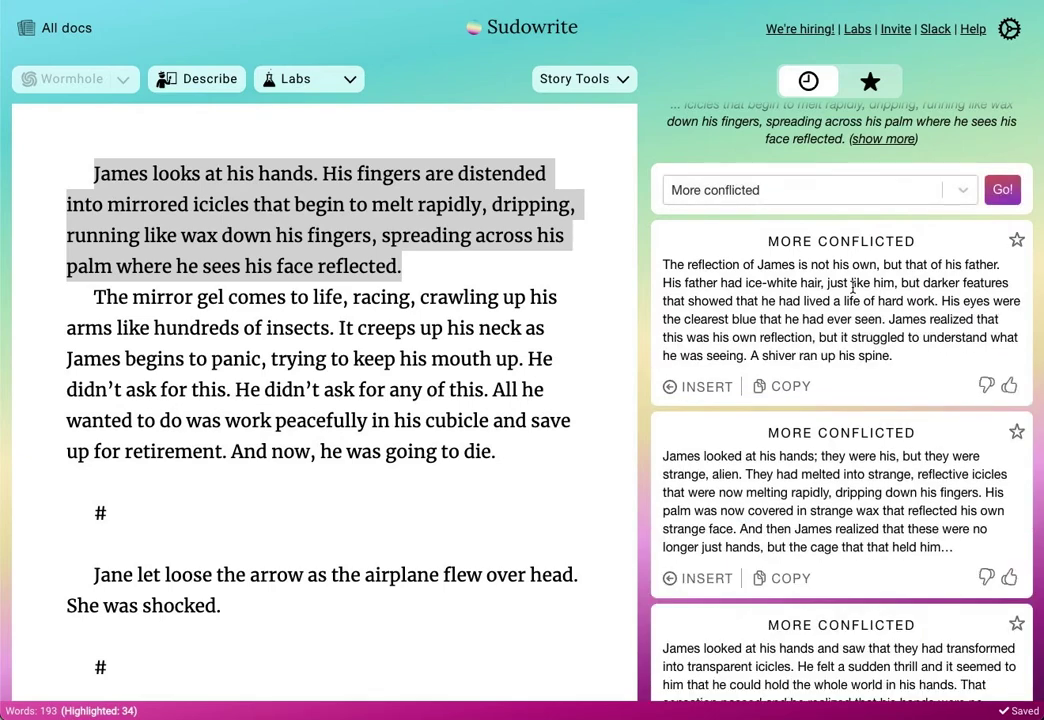
left_click_drag(816, 338, 745, 357)
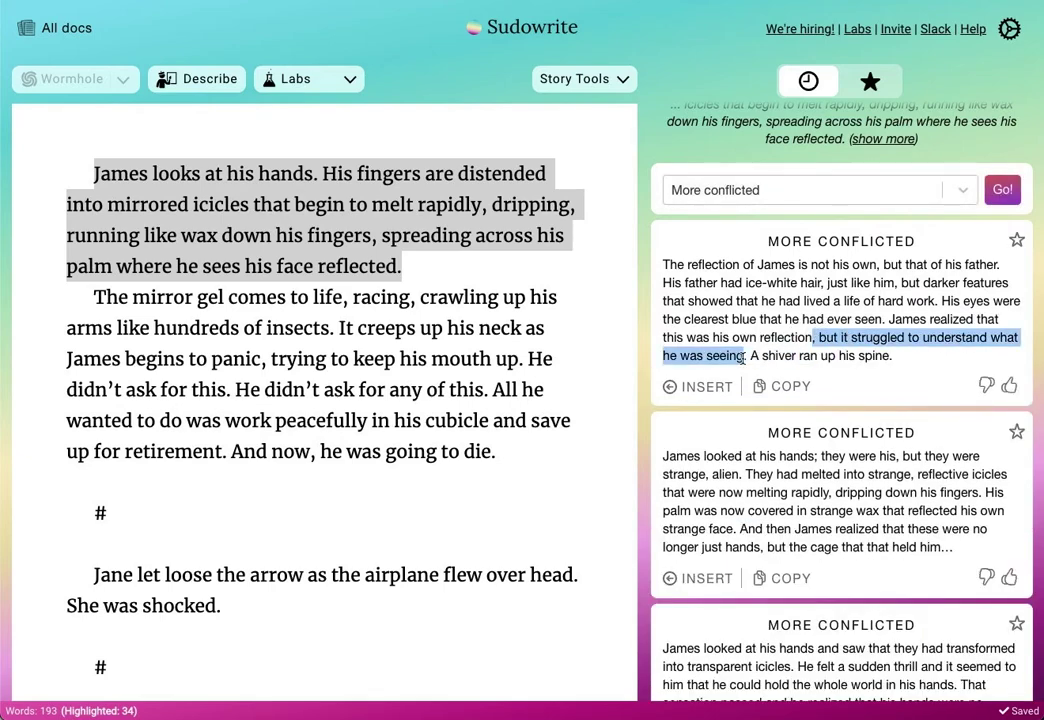
left_click_drag(749, 472, 848, 456)
left_click_drag(741, 529, 965, 545)
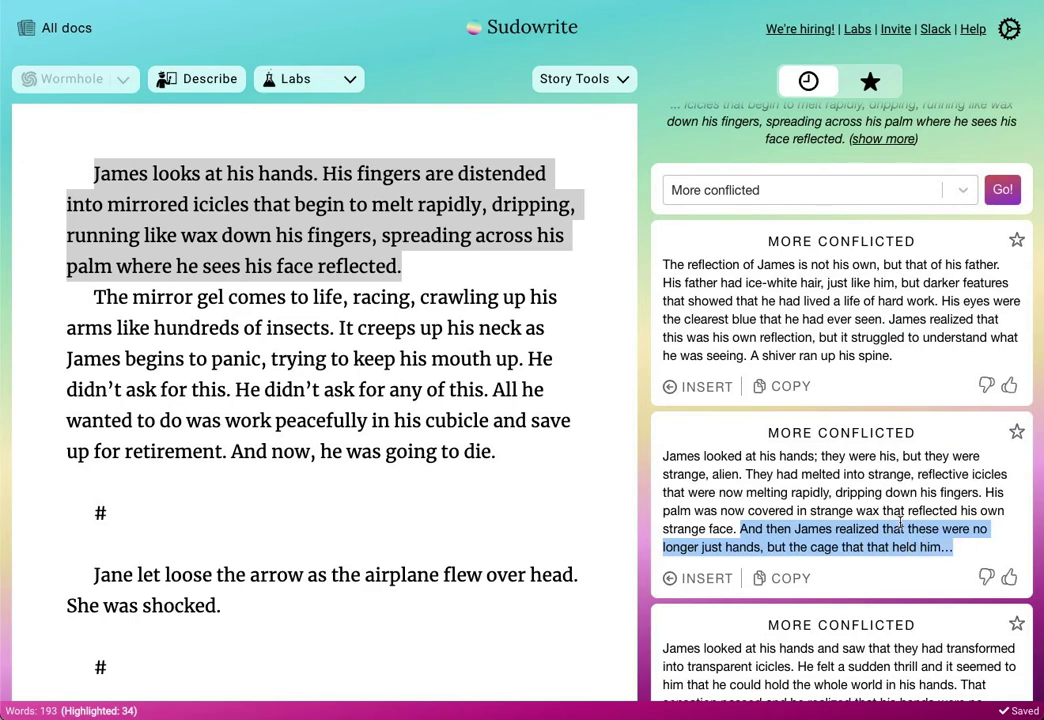
left_click(777, 482)
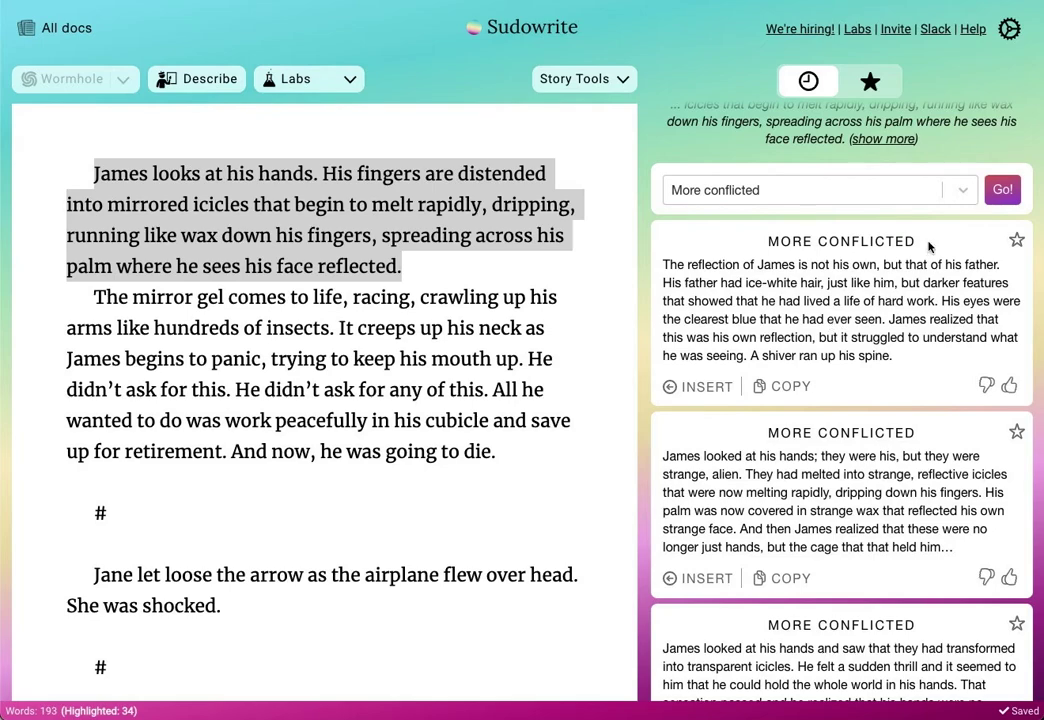
left_click(829, 189)
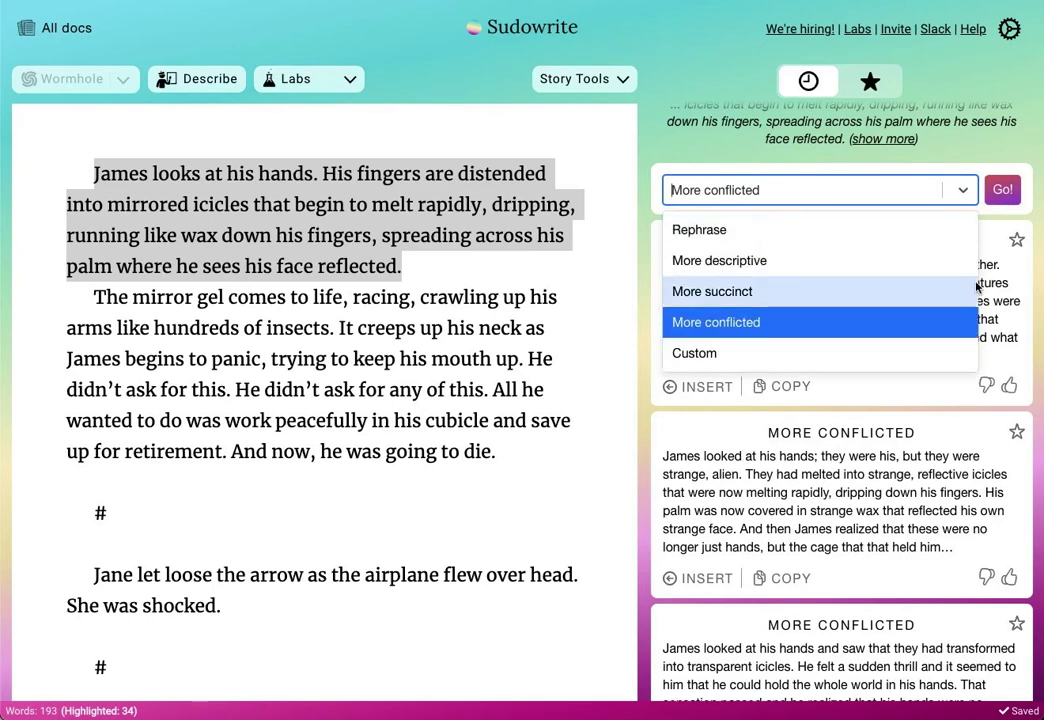
Switch to a Custom filter with the instruction 'be more quirky' and generate rewrites.
key("Escape")
left_click(818, 200)
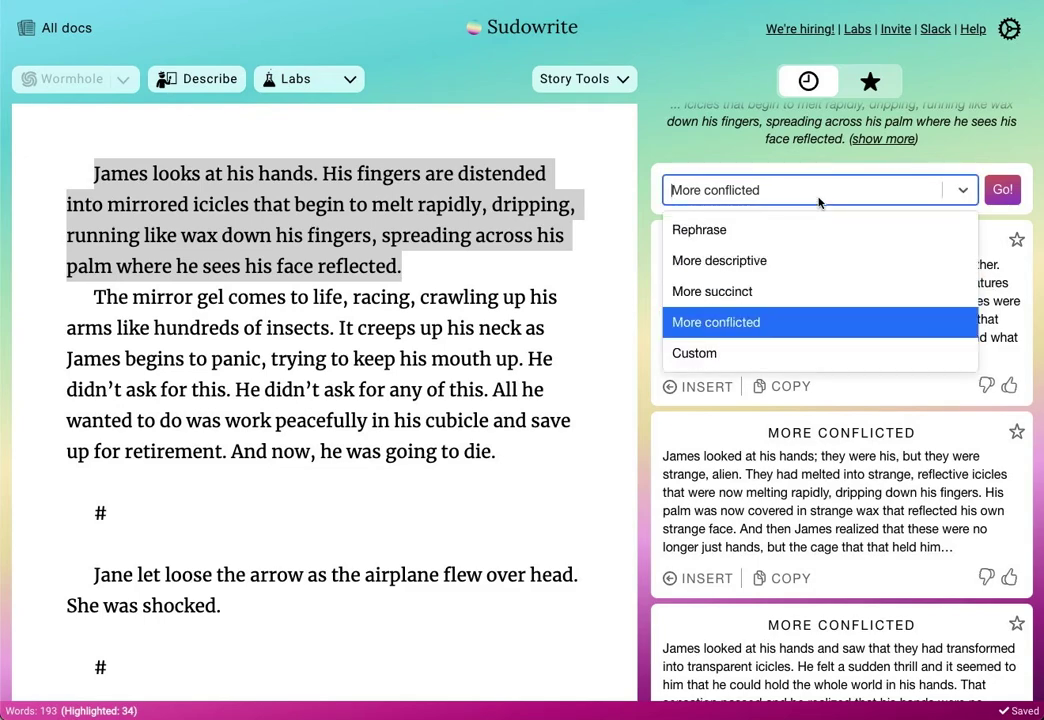
left_click(795, 355)
left_click(870, 200)
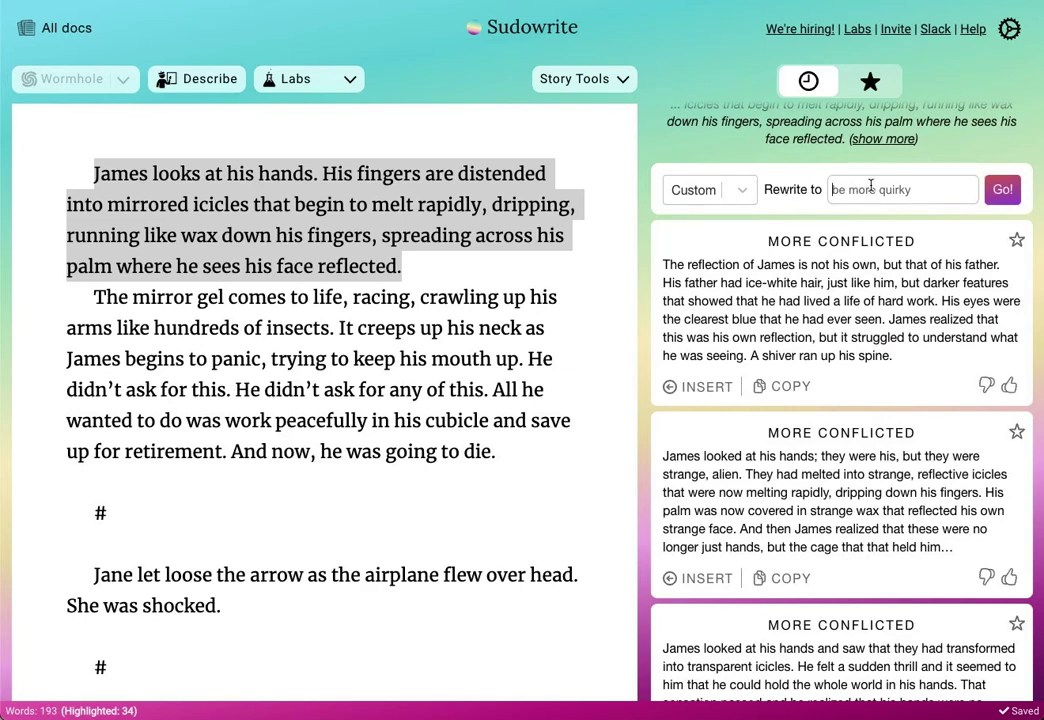
type("be more quirky")
left_click(1001, 201)
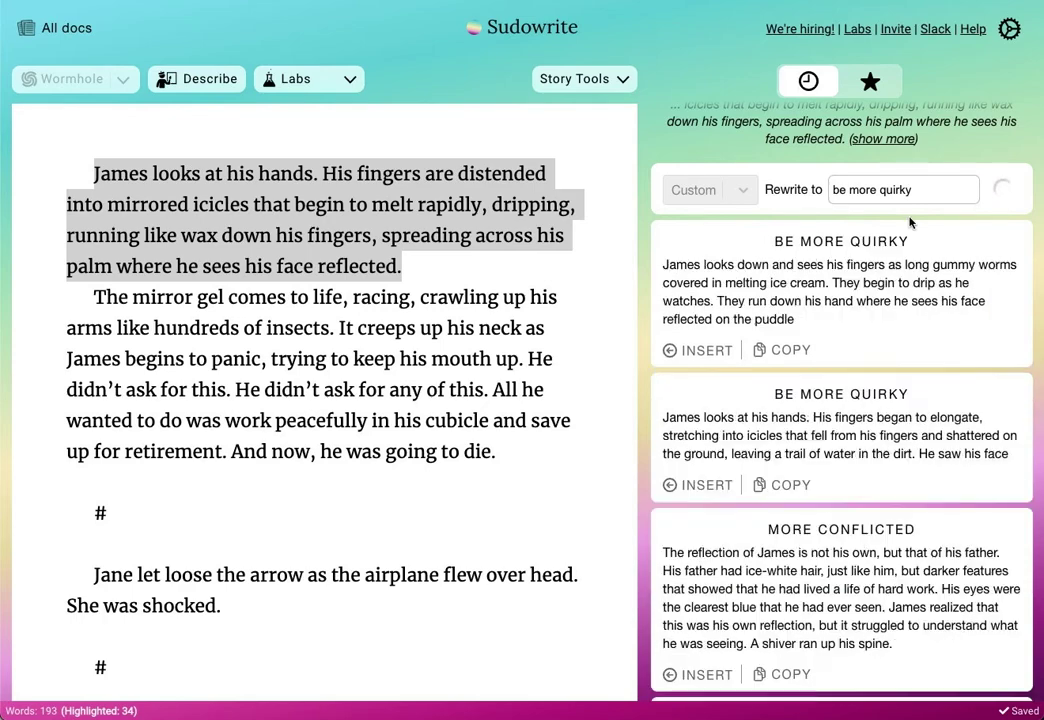
Review the two quirky rewrites, including the gummy-worm fingers and puddle ending.
left_click_drag(797, 319, 717, 301)
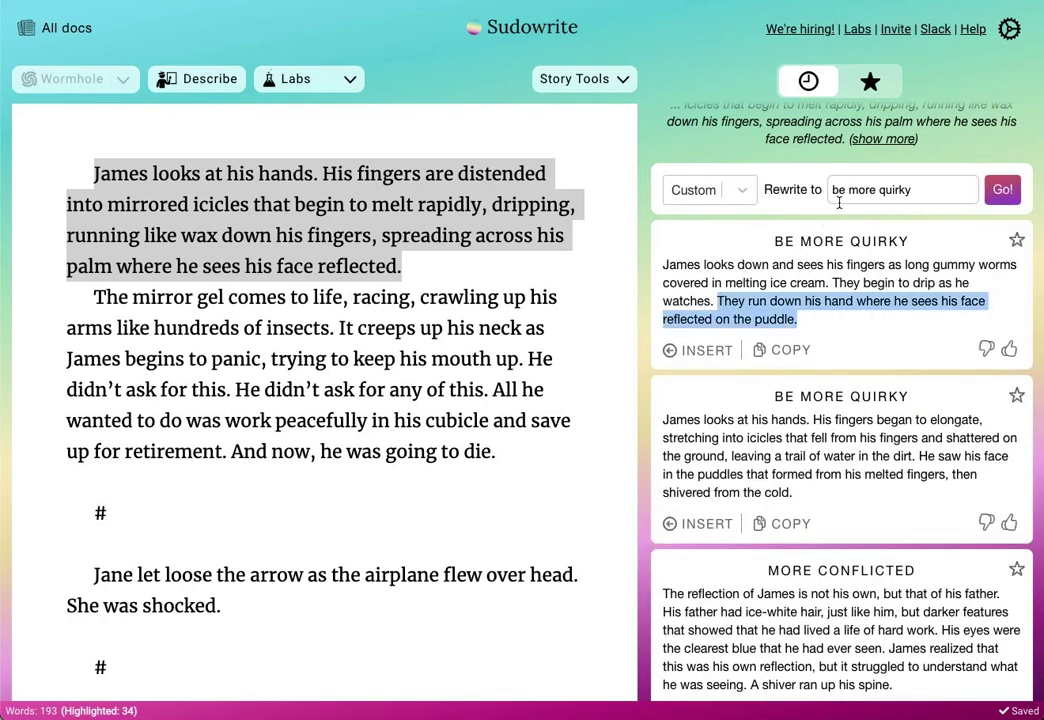
left_click(802, 298)
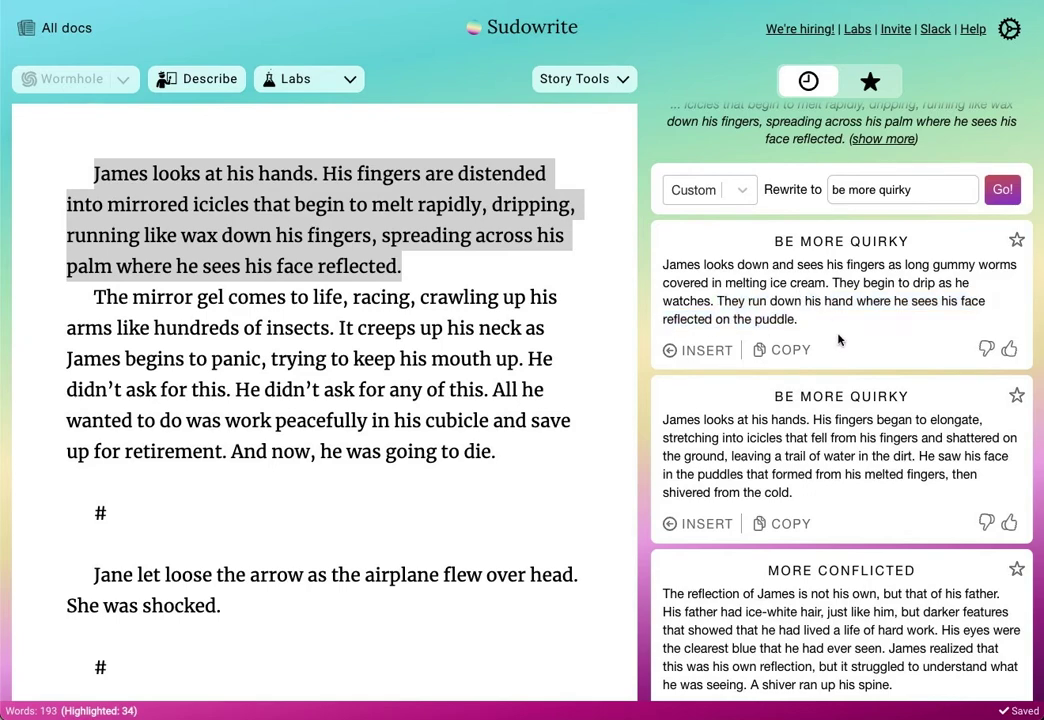
scroll(838, 340, "down", 1)
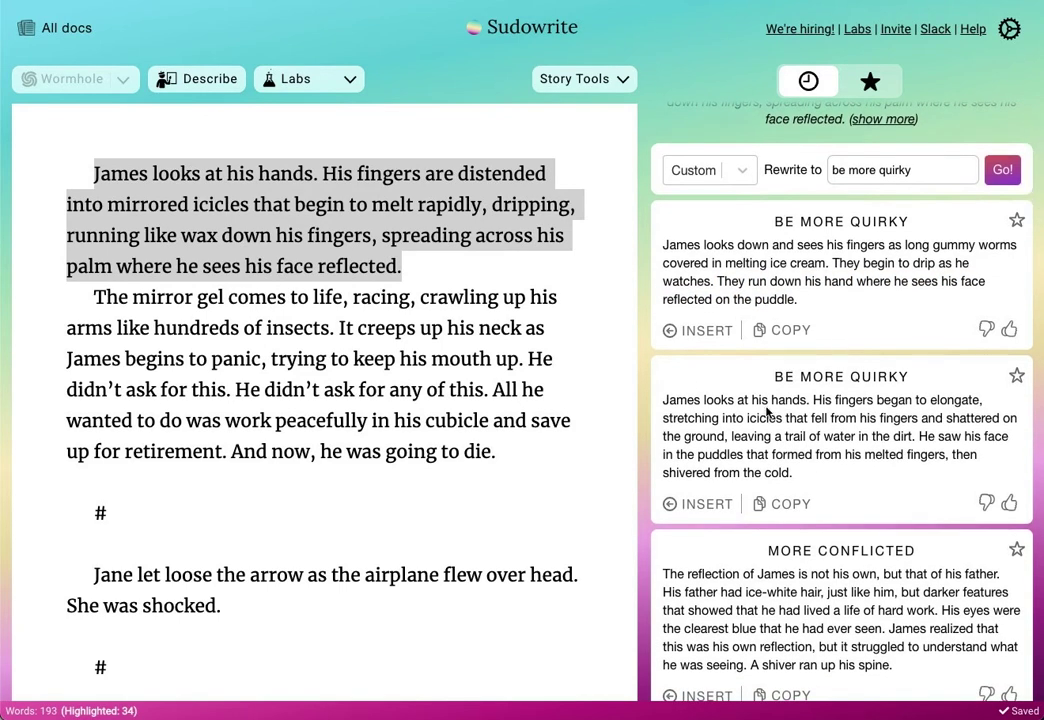
left_click_drag(808, 470, 813, 402)
left_click(864, 450)
left_click_drag(828, 472, 913, 436)
left_click(891, 437)
left_click_drag(745, 455, 809, 478)
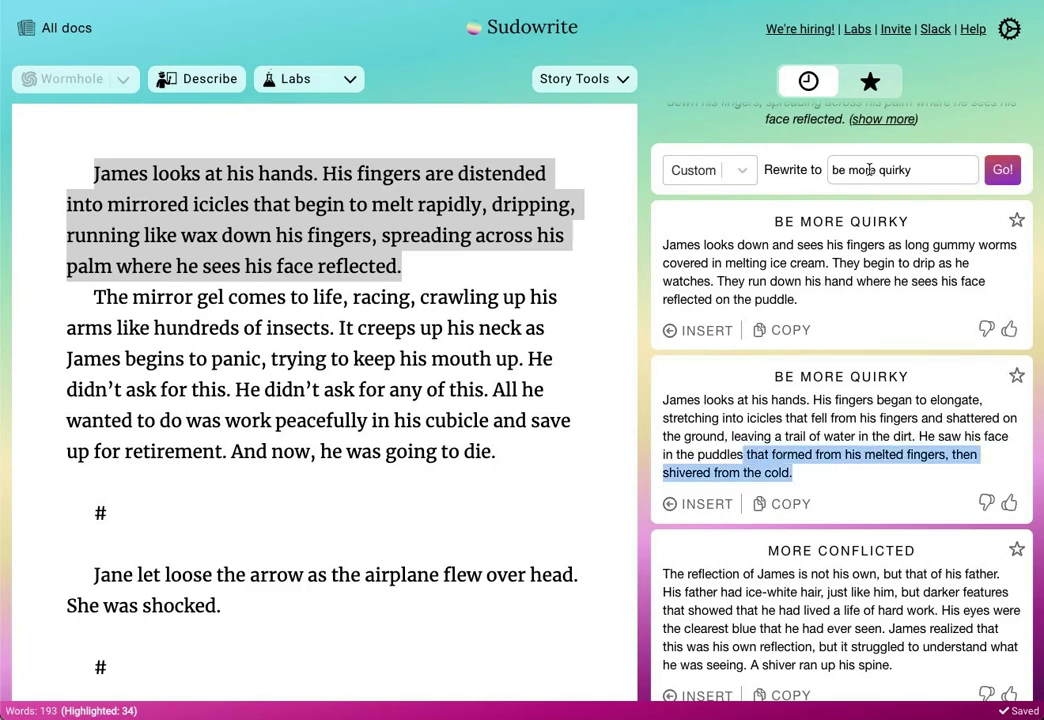
Select the Jane arrow paragraph and generate rewrites with the custom instruction 'show, not tell'.
scroll(479, 395, "down", 2)
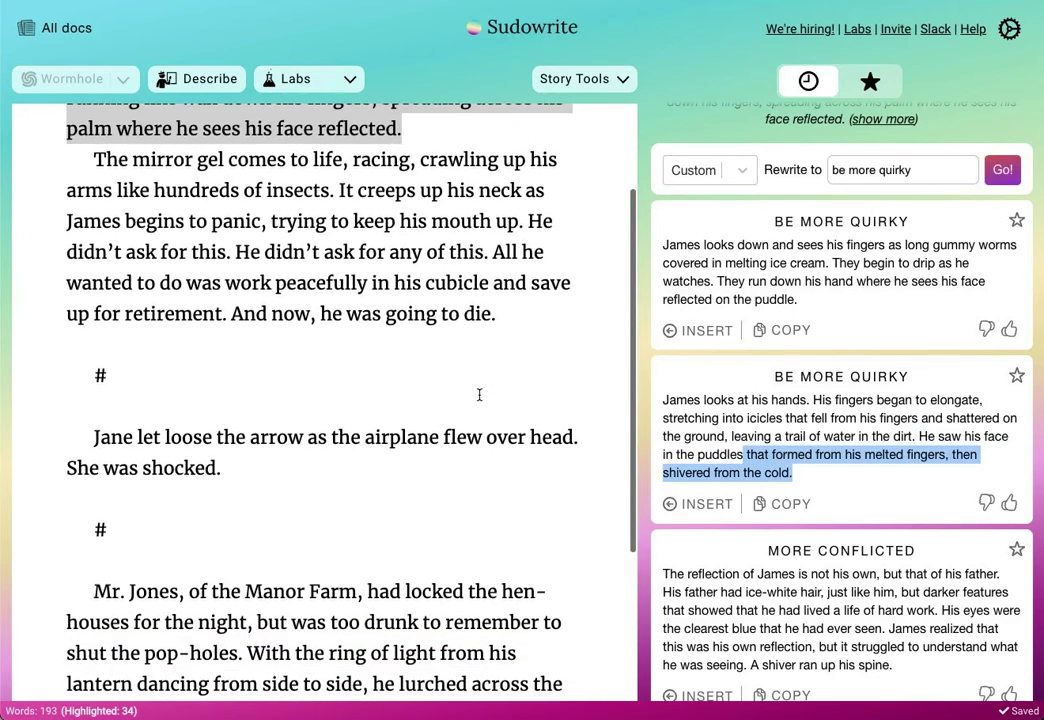
left_click(256, 460)
left_click_drag(261, 468, 56, 438)
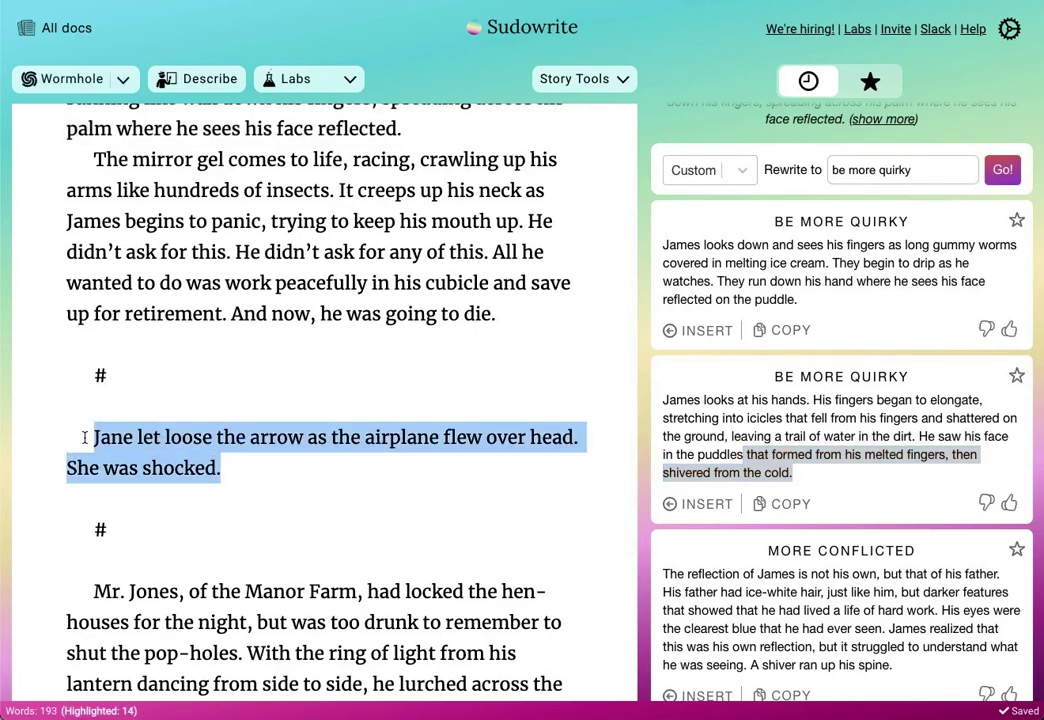
left_click_drag(84, 437, 303, 472)
triple_click(866, 172)
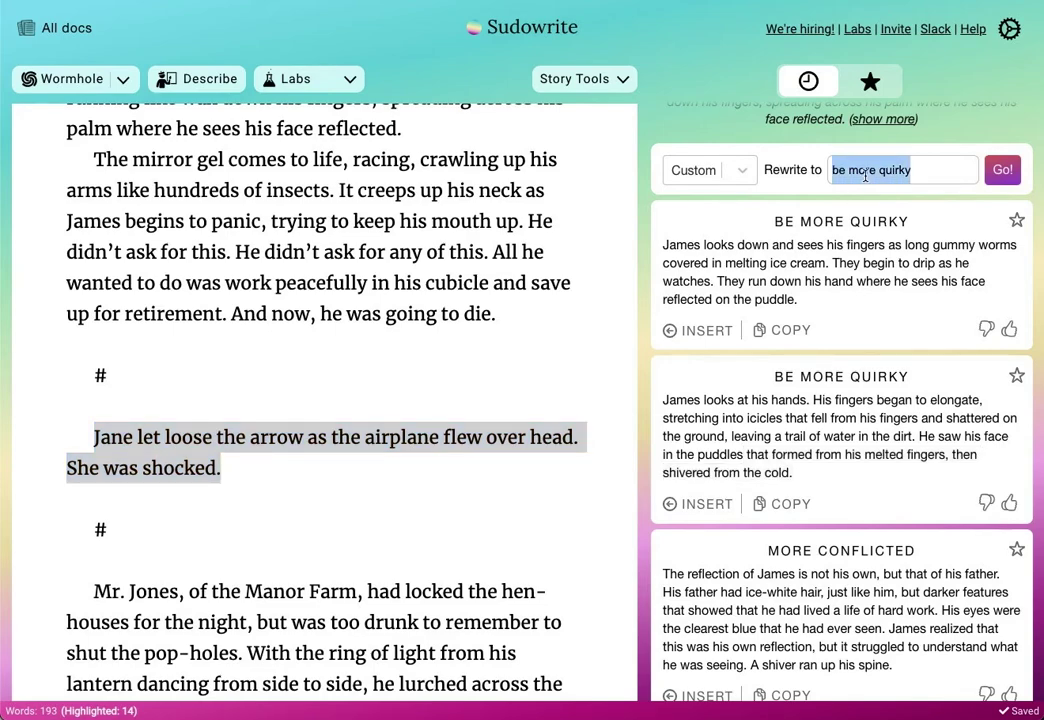
type("show, not tell")
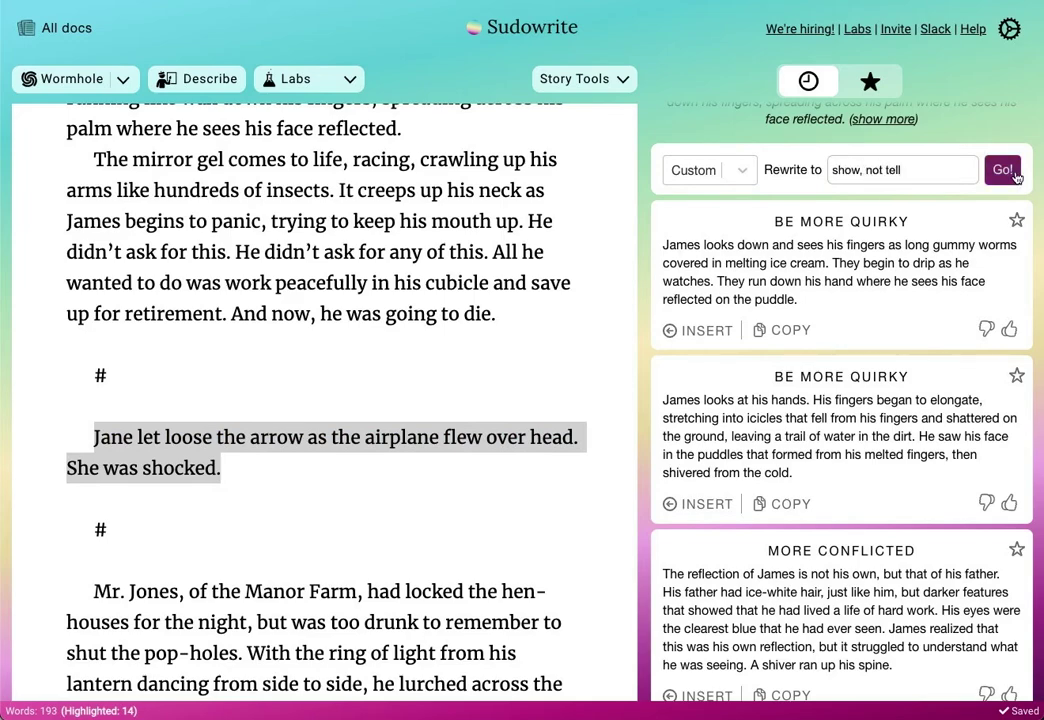
left_click(1002, 170)
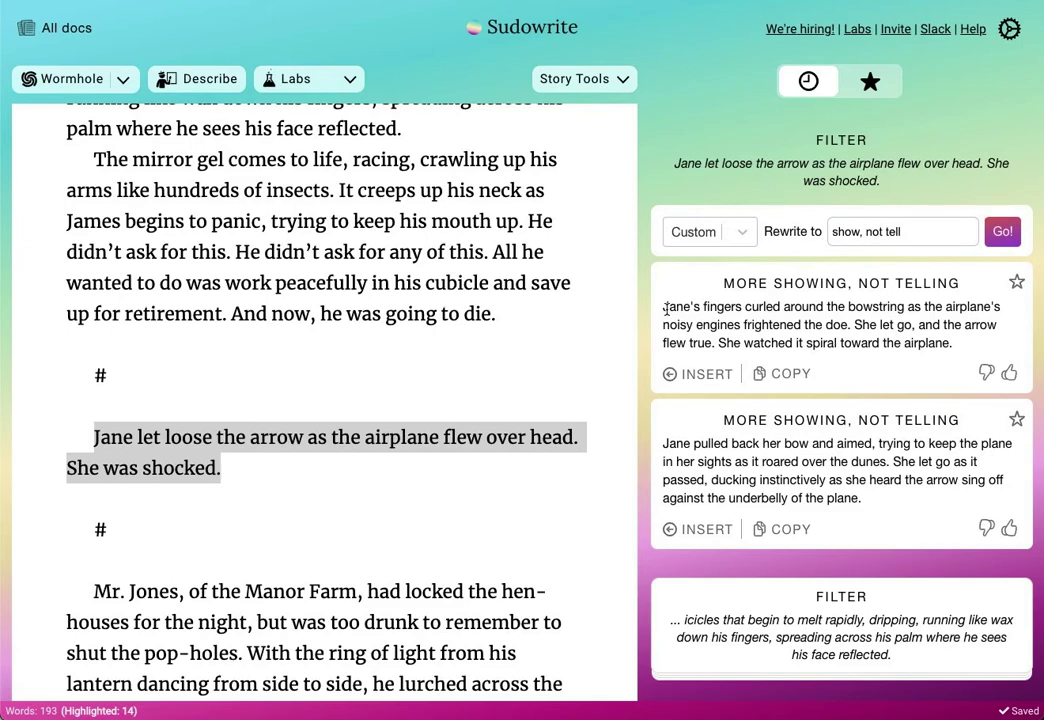
left_click_drag(665, 310, 824, 309)
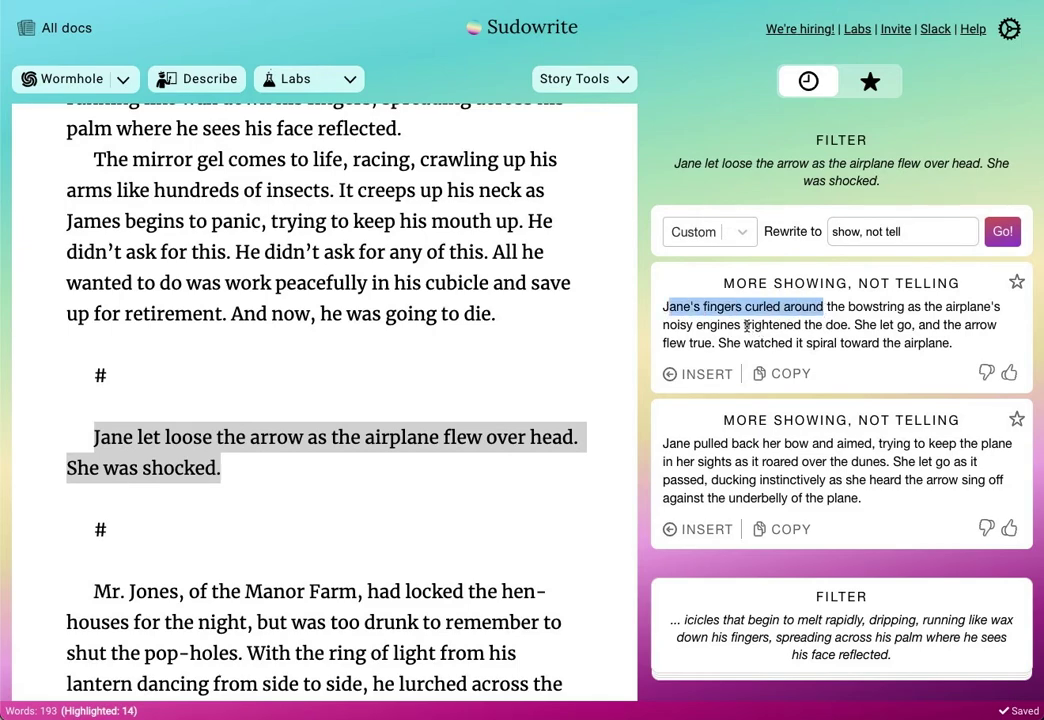
left_click_drag(745, 325, 836, 325)
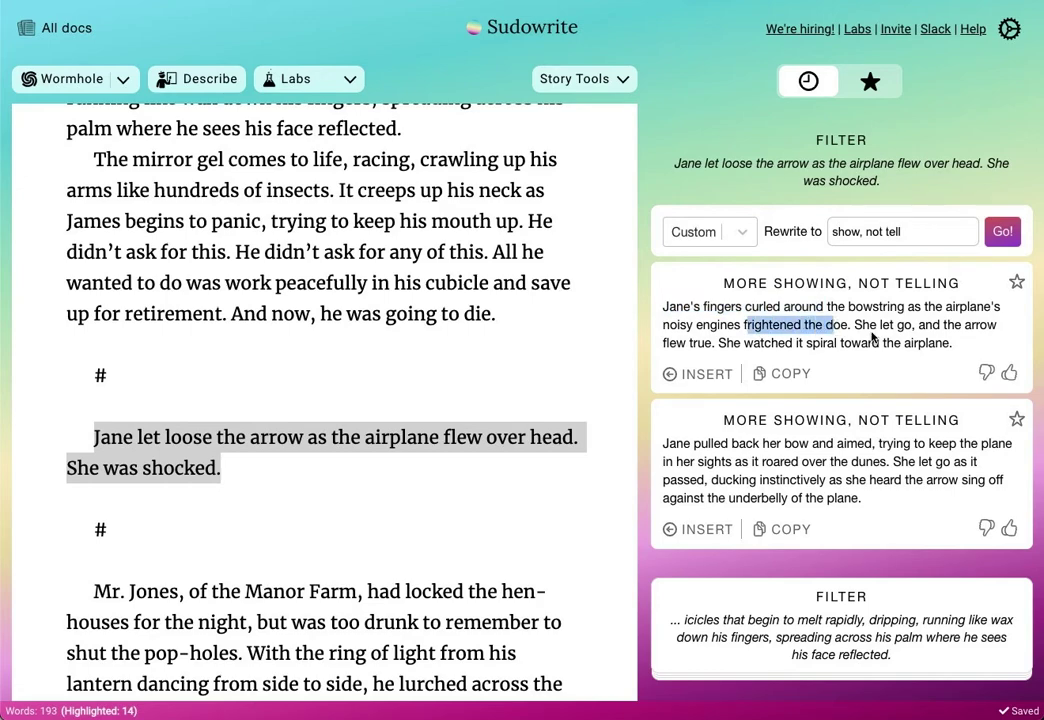
left_click(715, 457)
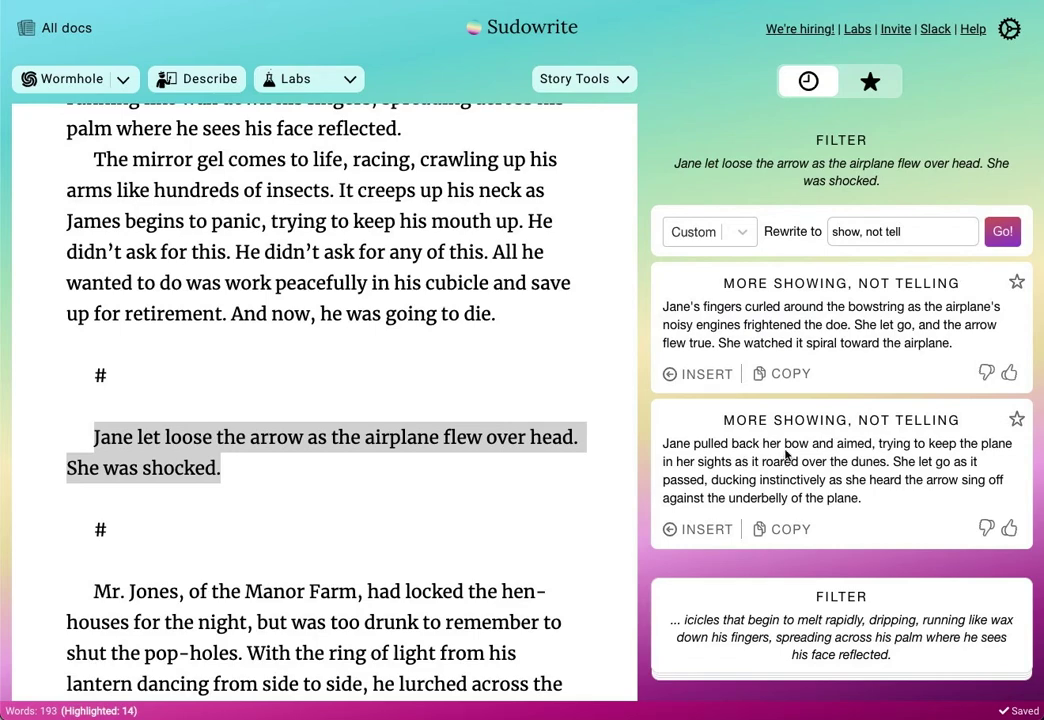
Regenerate show-not-tell rewrites, review the Boeing 747 version, and scroll to the Mr. Jones paragraph.
left_click(998, 236)
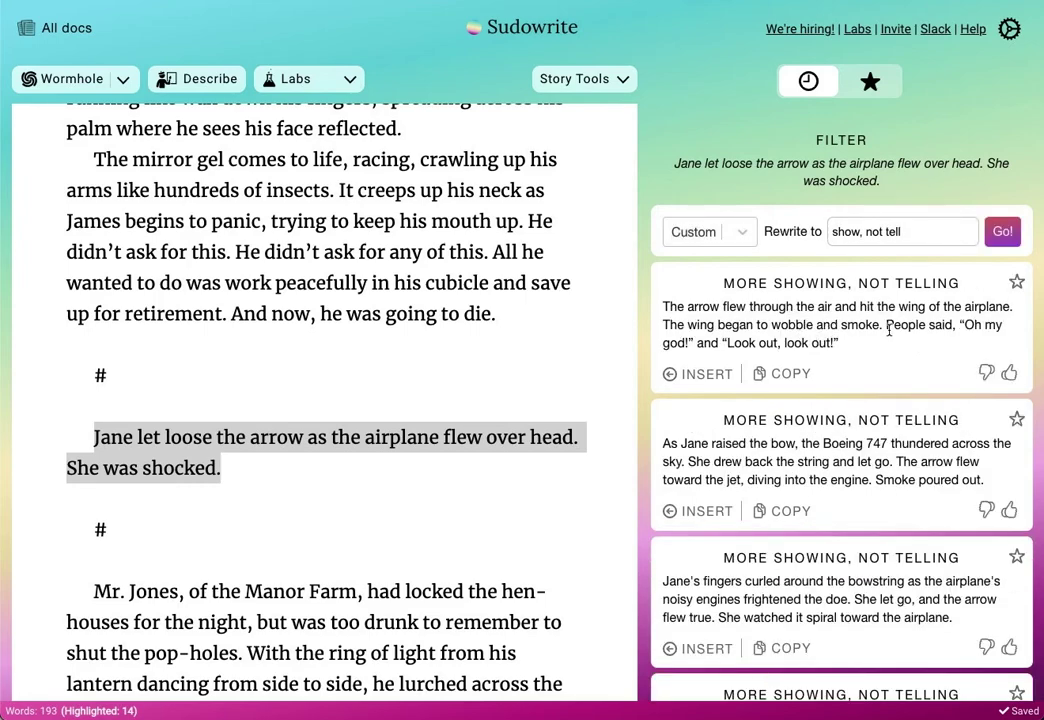
left_click_drag(887, 325, 897, 350)
left_click(808, 445)
mouse_move(686, 462)
left_mouse_down()
mouse_move(893, 449)
mouse_move(801, 443)
mouse_move(687, 461)
left_mouse_up()
left_click(790, 447)
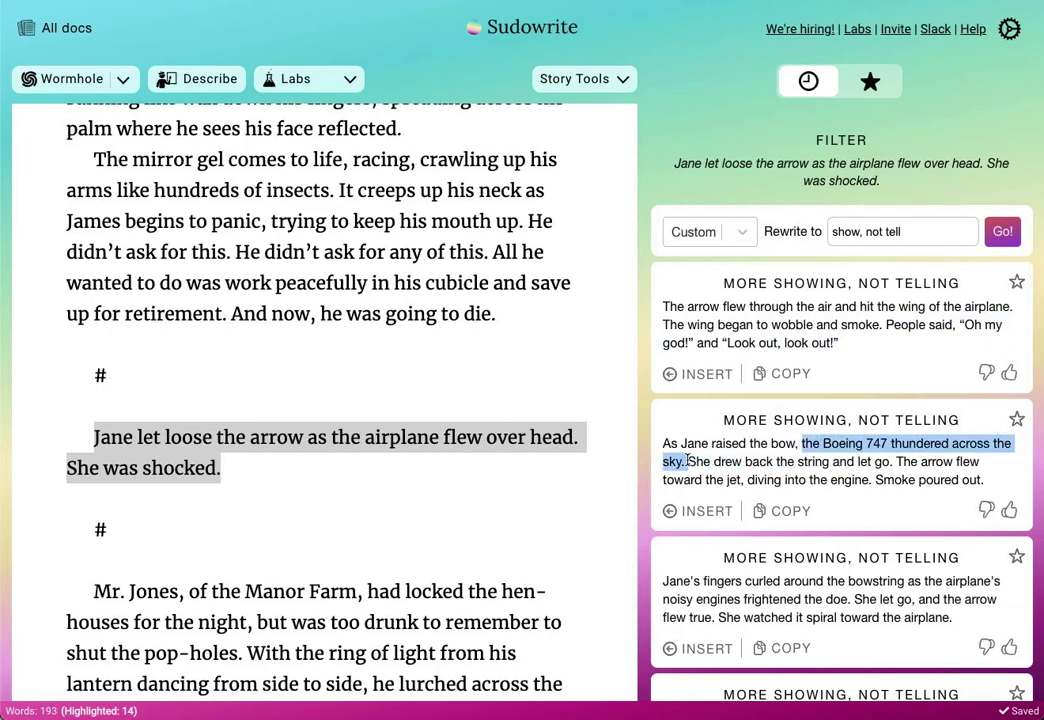
left_click(685, 462)
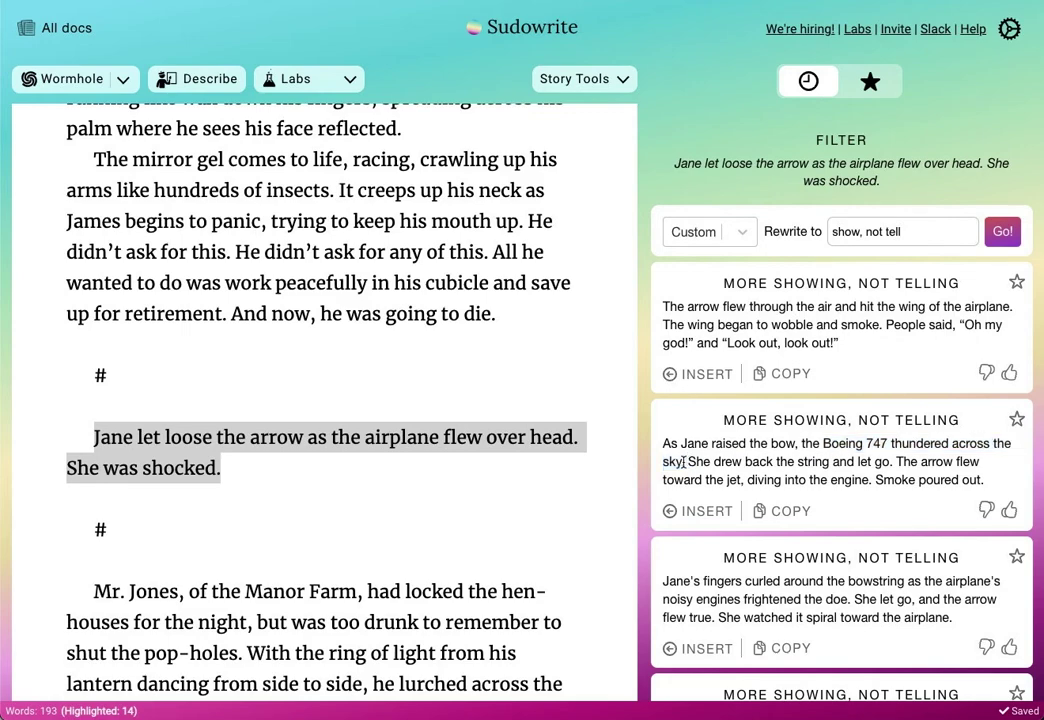
left_click_drag(685, 462, 844, 479)
left_click(880, 479)
left_click(796, 476)
scroll(385, 438, "down", 5)
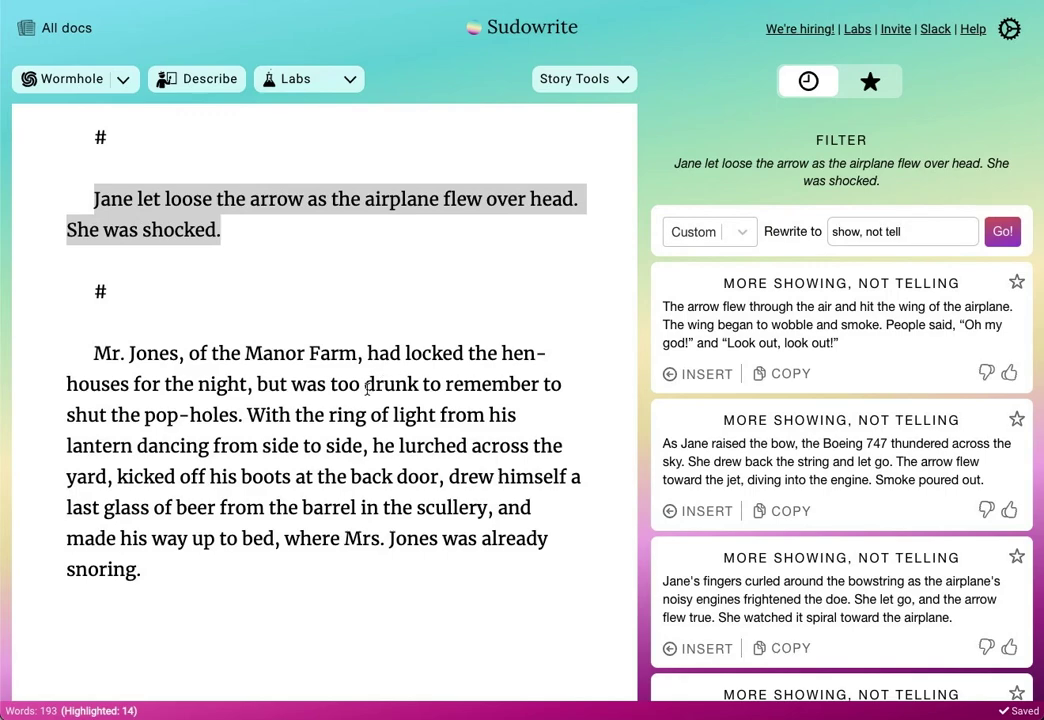
left_click(89, 352)
Select the Mr. Jones paragraph and generate rewrites with the instruction 'be set in a bustling city'.
left_click_drag(89, 352, 212, 415)
left_click(212, 566)
left_click(103, 373)
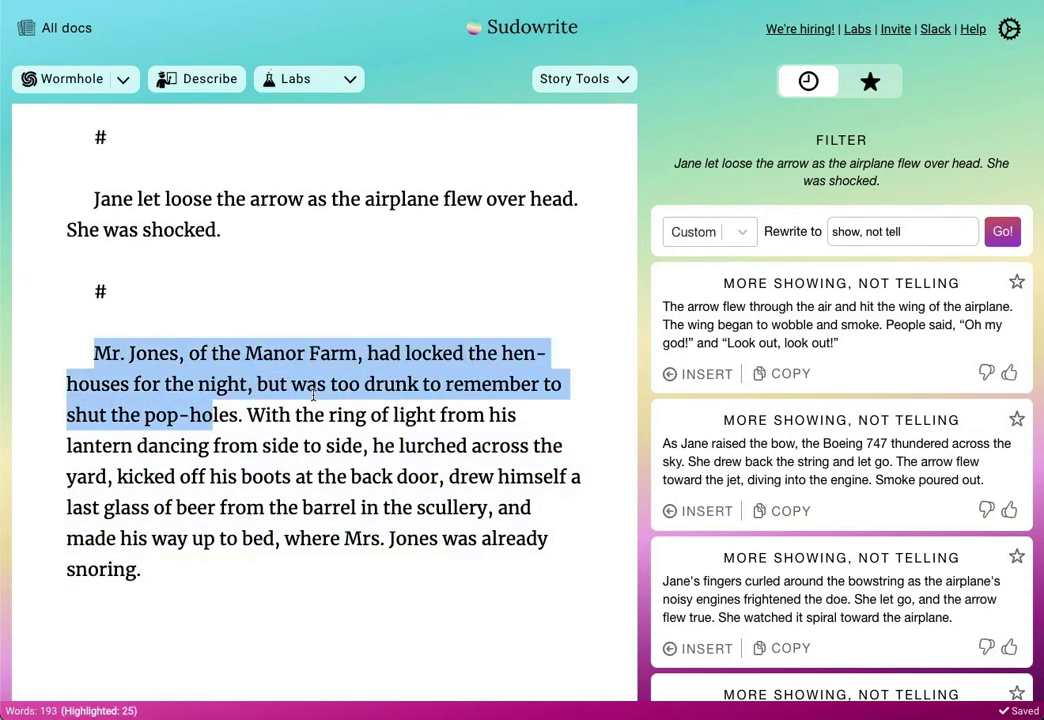
left_click(234, 418)
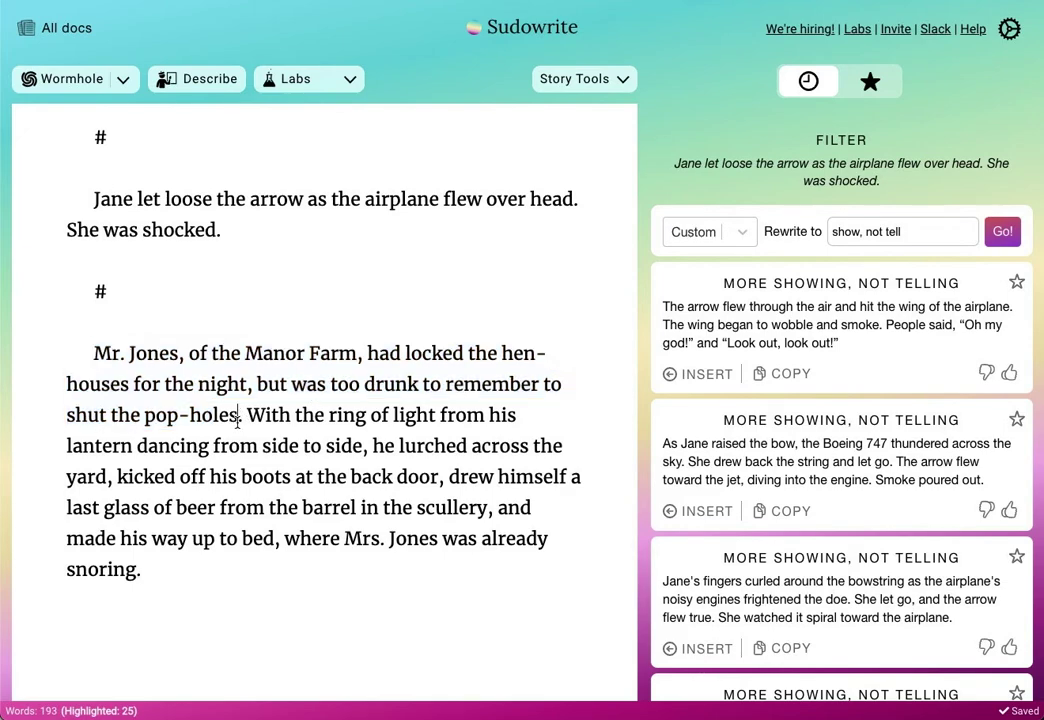
left_click_drag(210, 585, 91, 362)
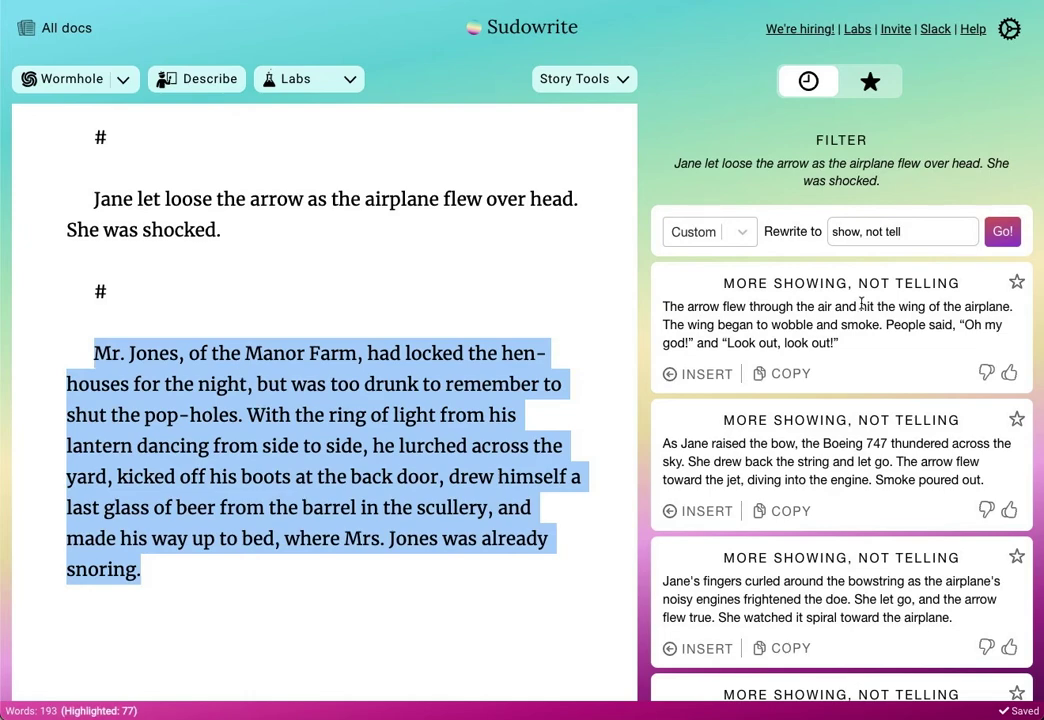
left_click(836, 231)
triple_click(858, 233)
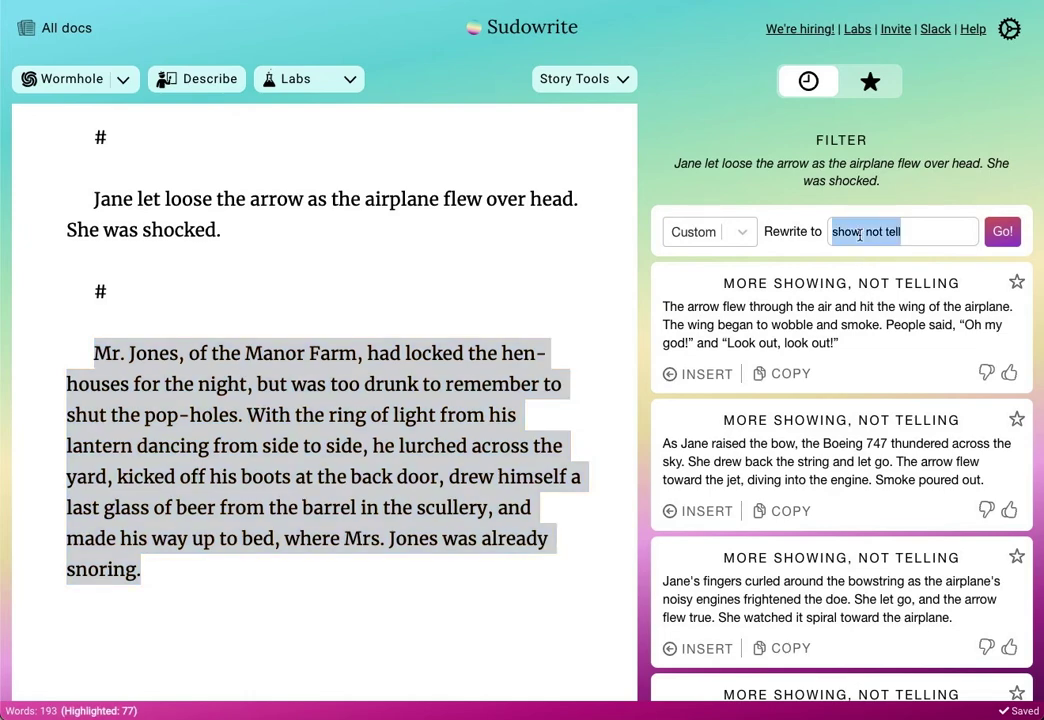
type("be se")
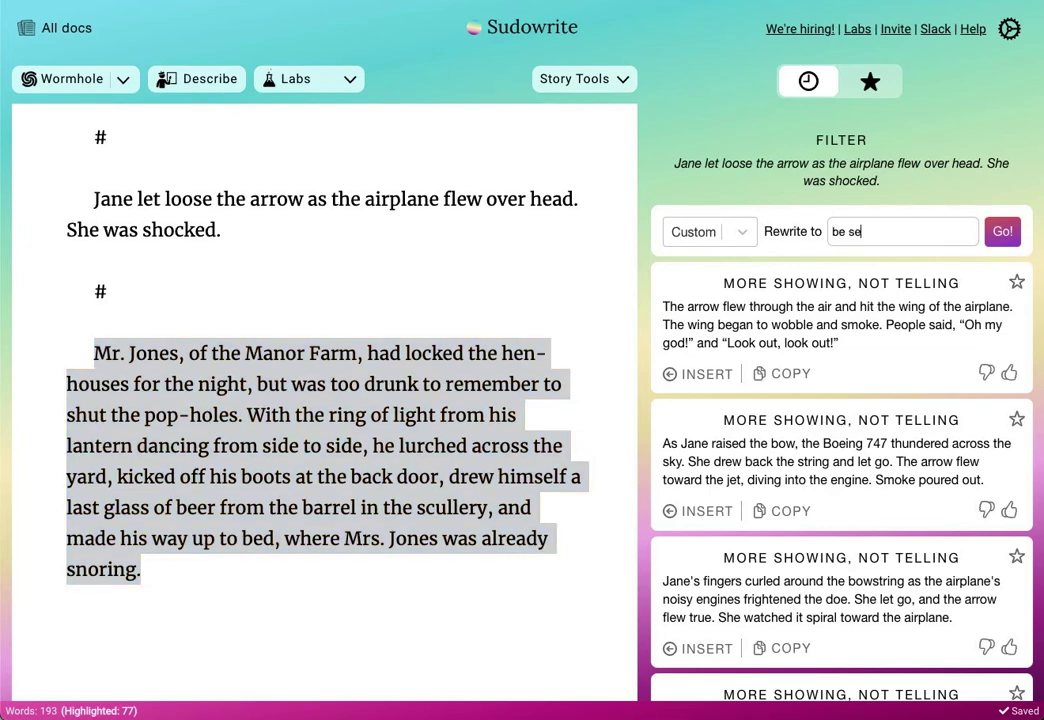
type("t in a bustling city")
left_click(1005, 233)
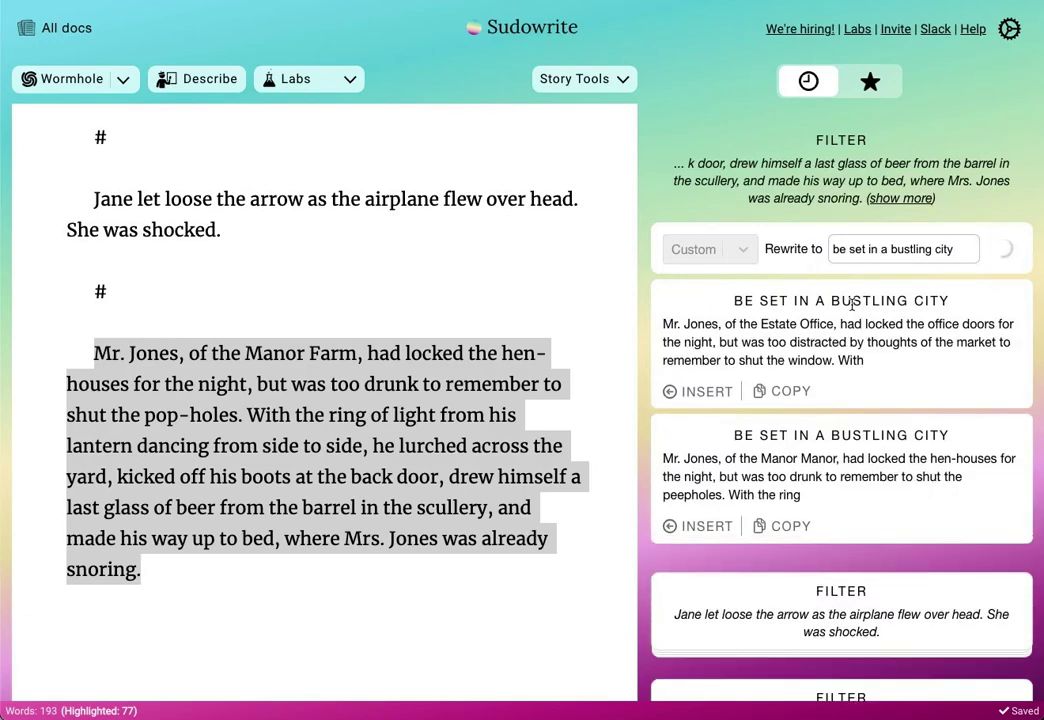
Review the bustling-city rewrites, including the Estate Office version, and reselect the Mr. Jones paragraph.
scroll(837, 328, "down", 1)
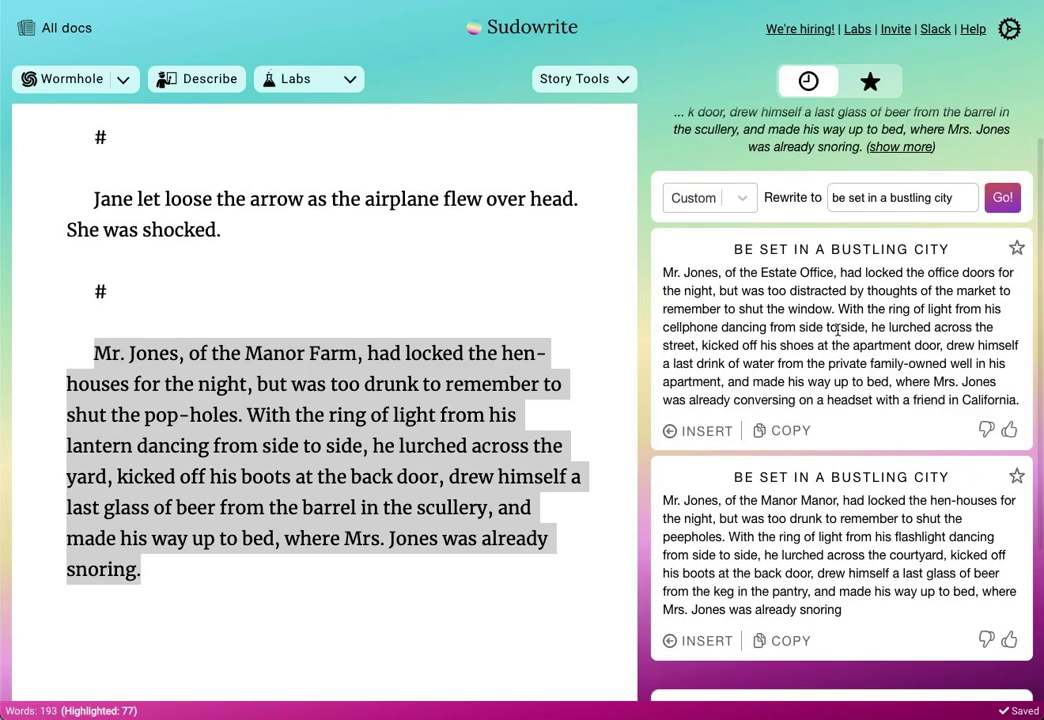
scroll(837, 328, "down", 1)
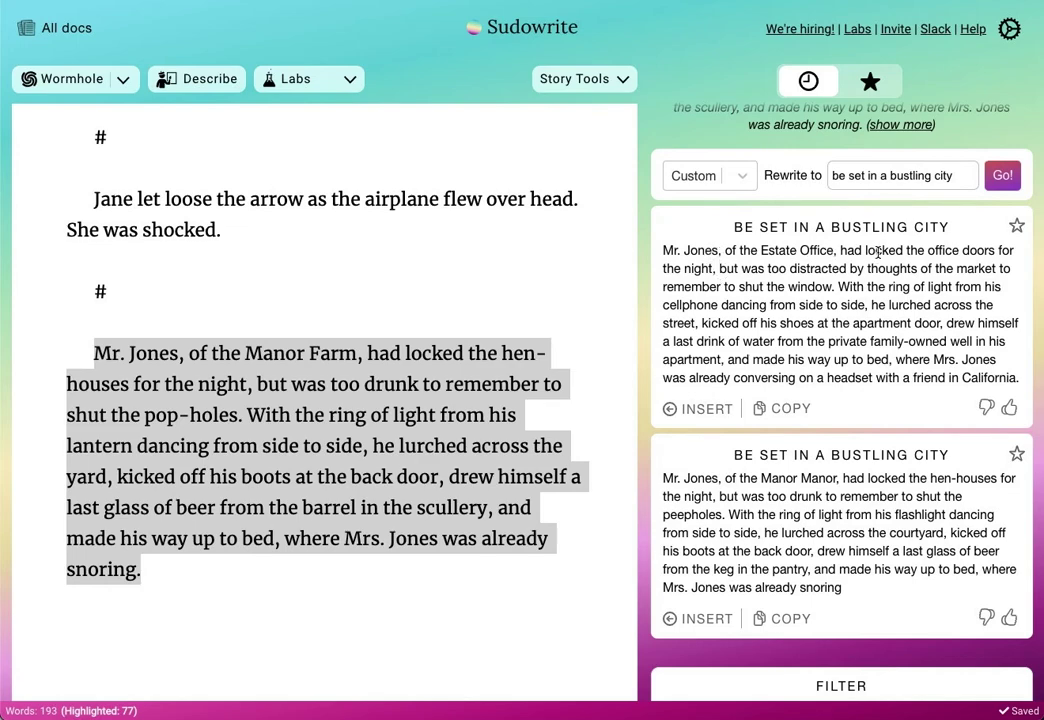
left_click_drag(720, 268, 835, 287)
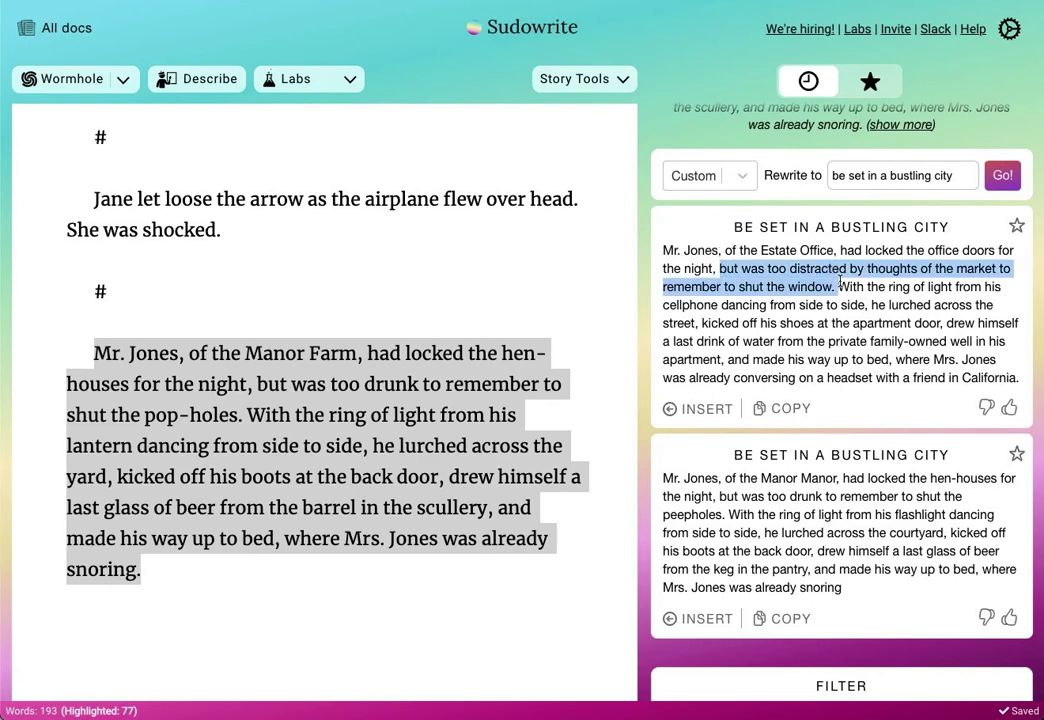
left_click(836, 287)
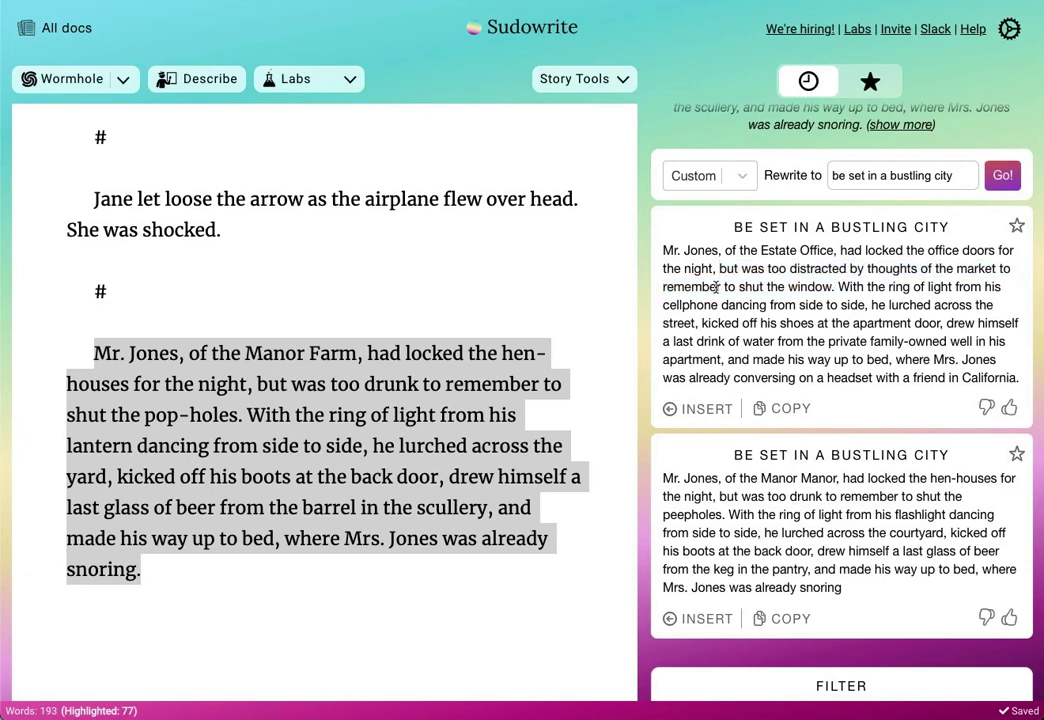
left_click_drag(664, 250, 1019, 378)
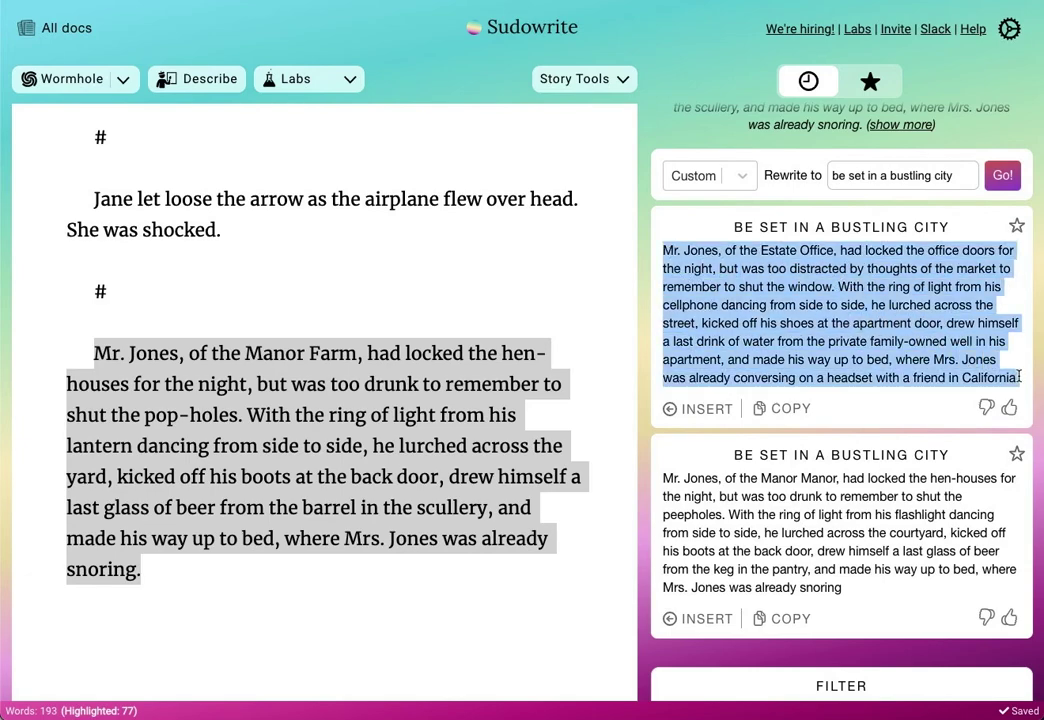
left_click(305, 424)
left_click_drag(93, 352, 68, 384)
left_click(939, 290)
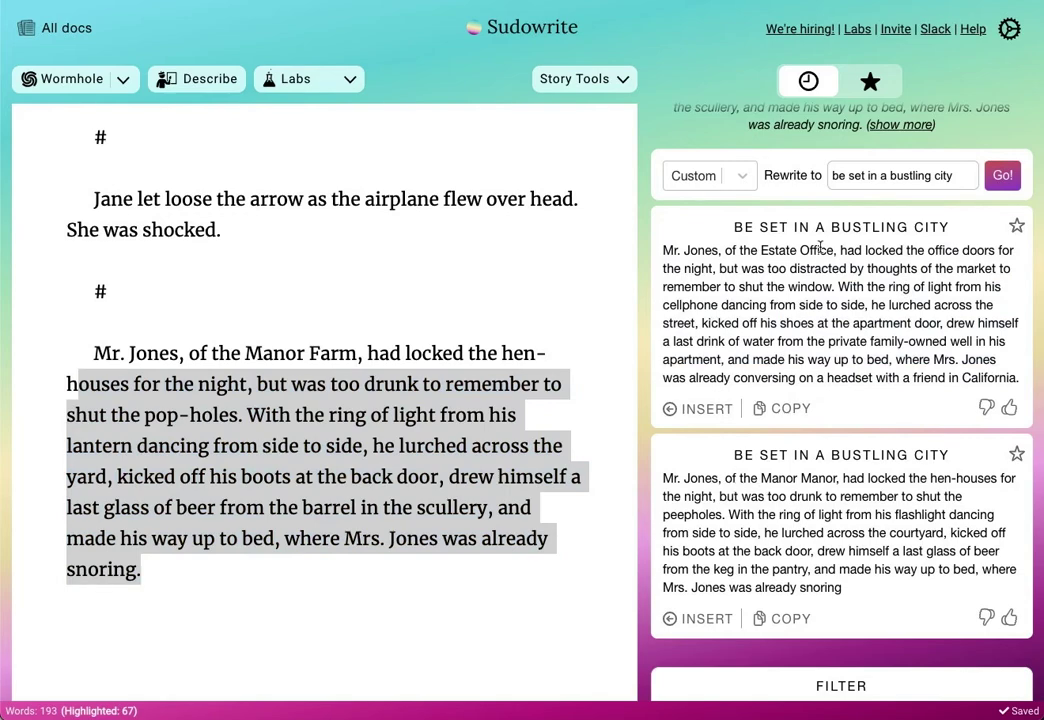
left_click(305, 331)
key("Down")
left_click(186, 574, "shift")
Replace the bustling city instruction with 'be set in medieval times' and run the rewrite.
triple_click(905, 174)
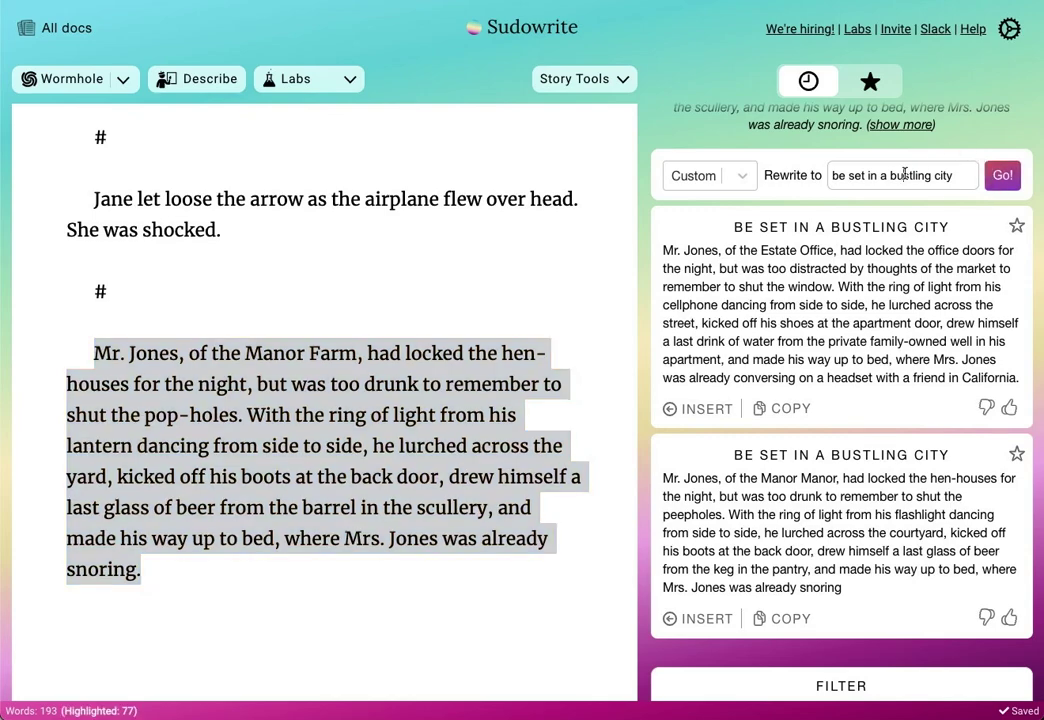
type("be set in medieval times")
key("Return")
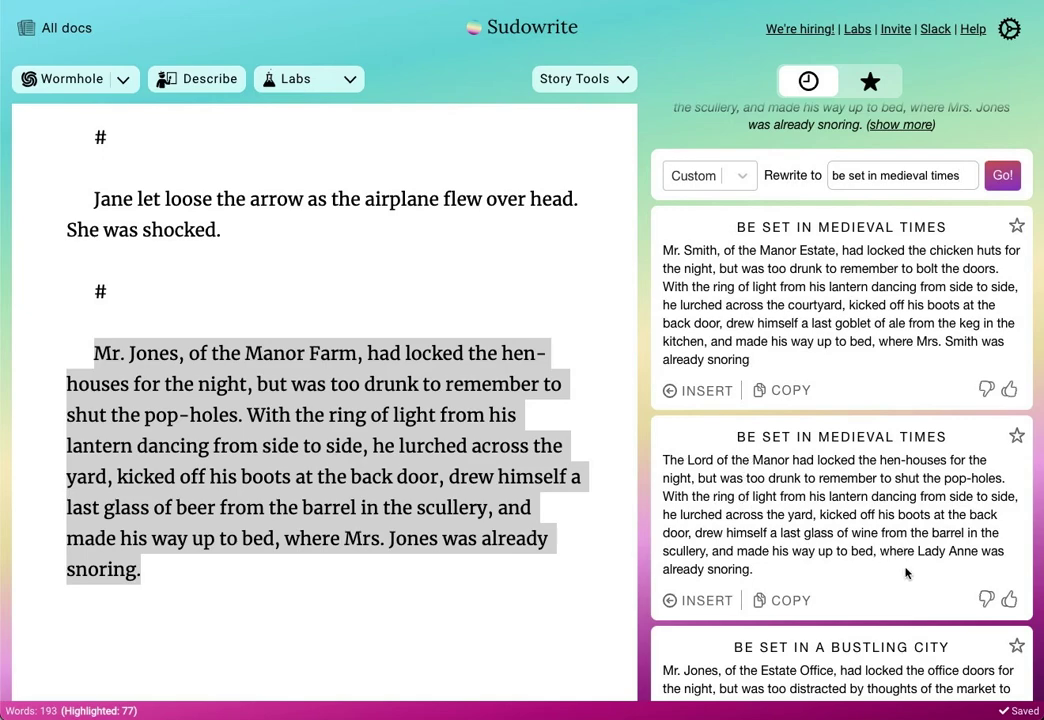
Review both medieval rewrites, highlighting the Lady Anne and lantern lines, then deselect the Mr. Jones paragraph.
left_click_drag(885, 572, 845, 546)
left_click(845, 546)
left_click_drag(664, 288, 838, 307)
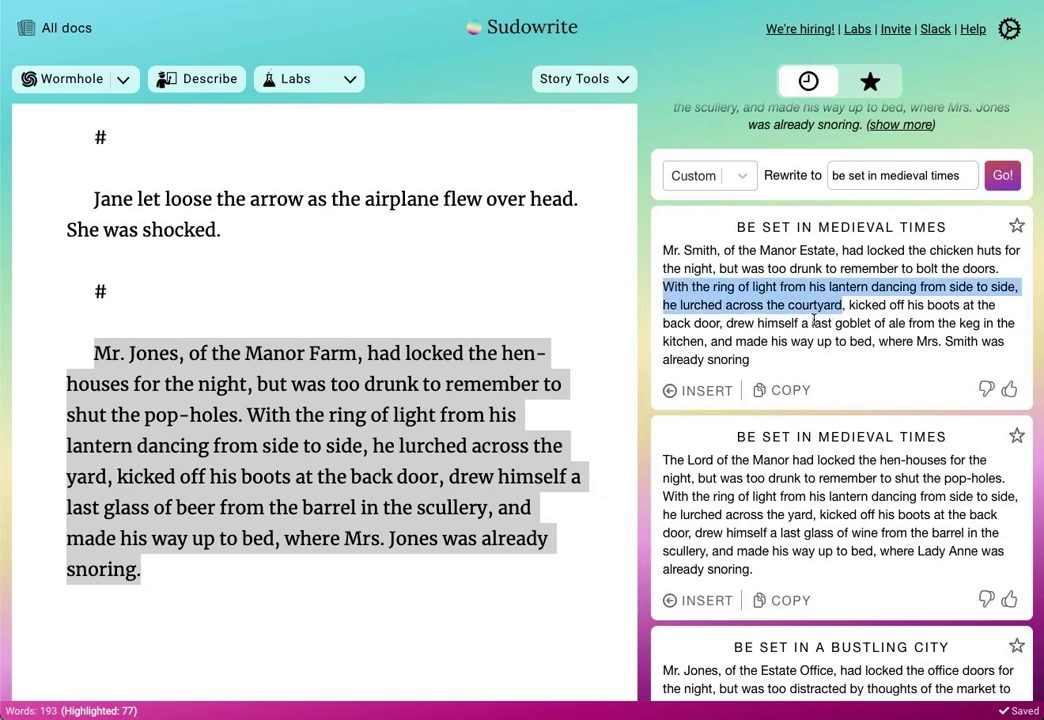
left_click(820, 318)
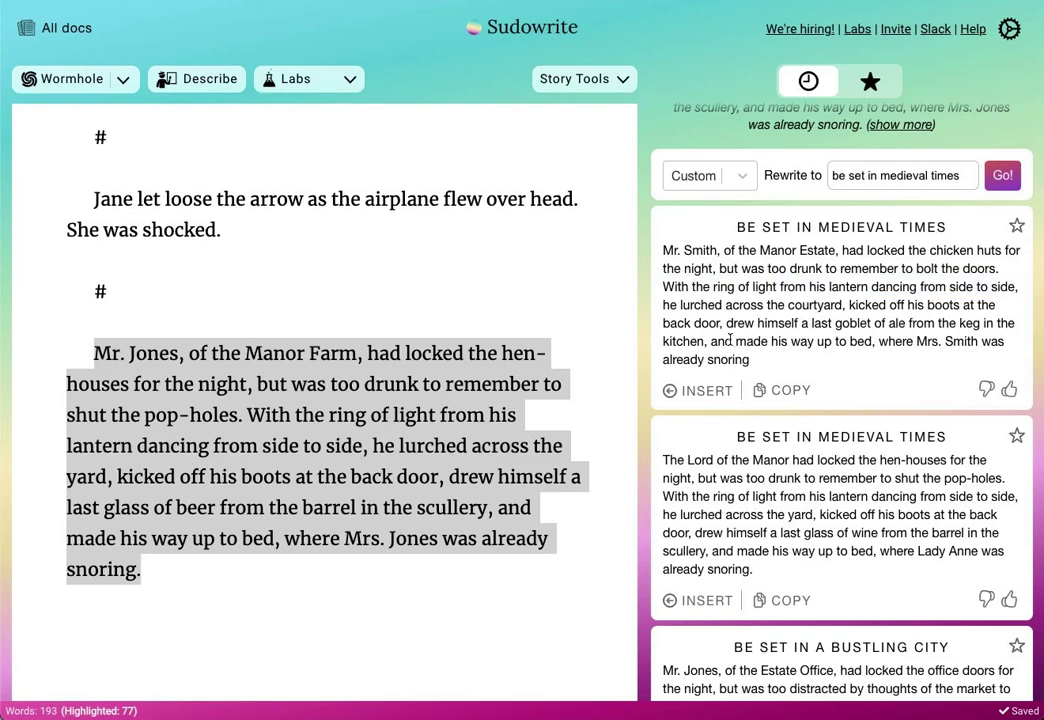
left_click_drag(734, 340, 880, 356)
left_click_drag(858, 361, 665, 251)
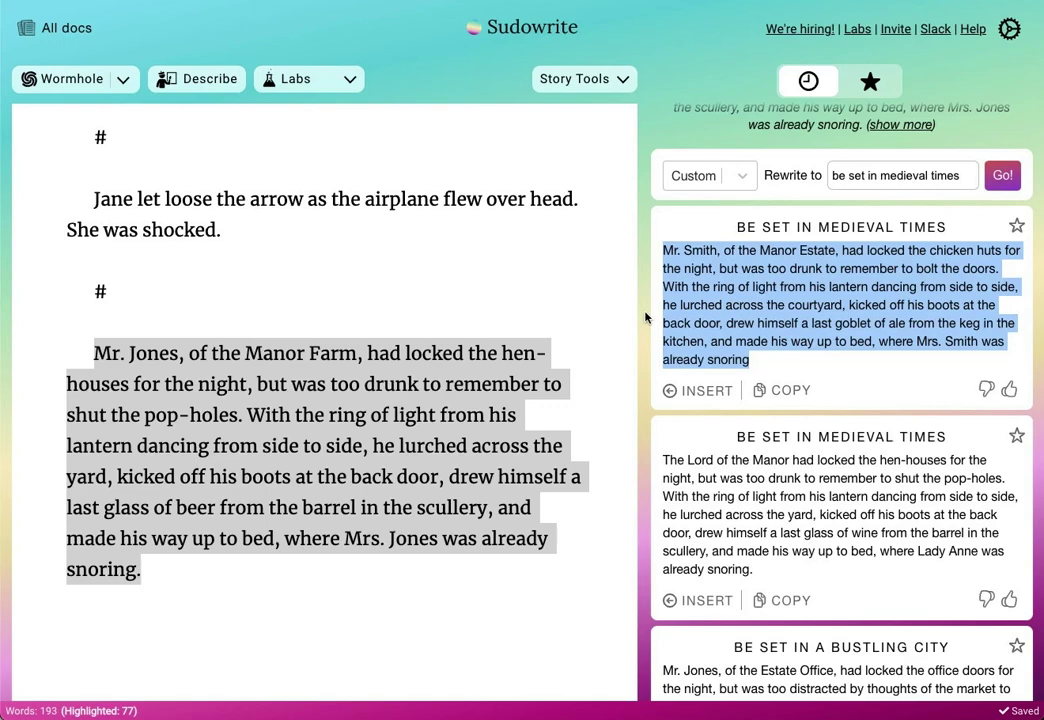
left_click(743, 301)
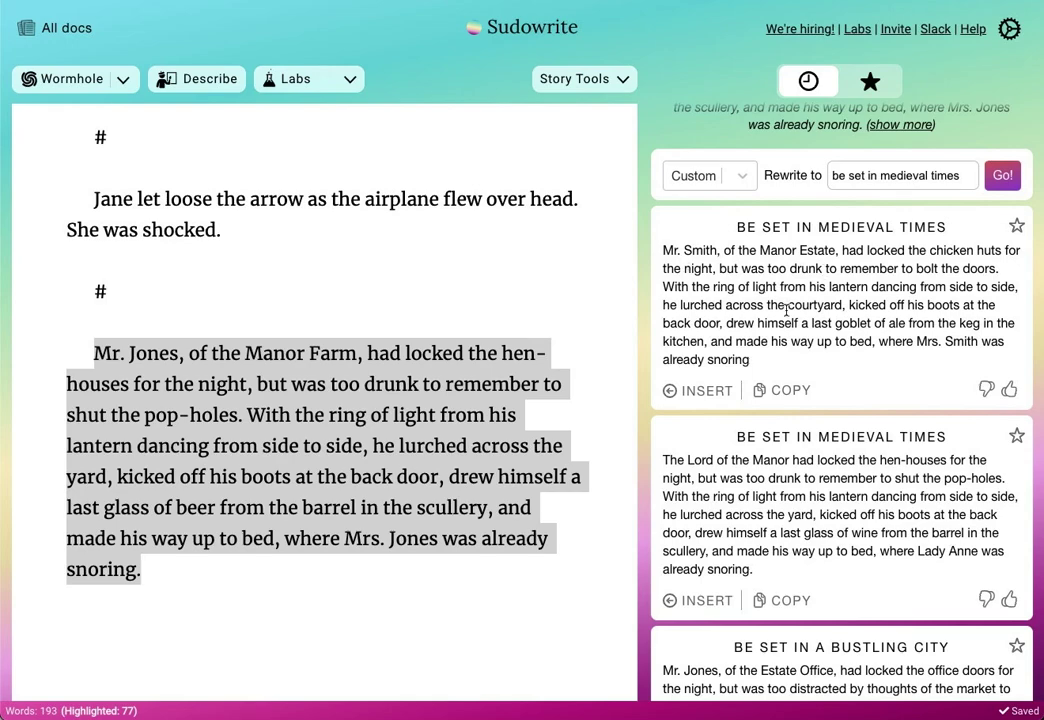
left_click(490, 319)
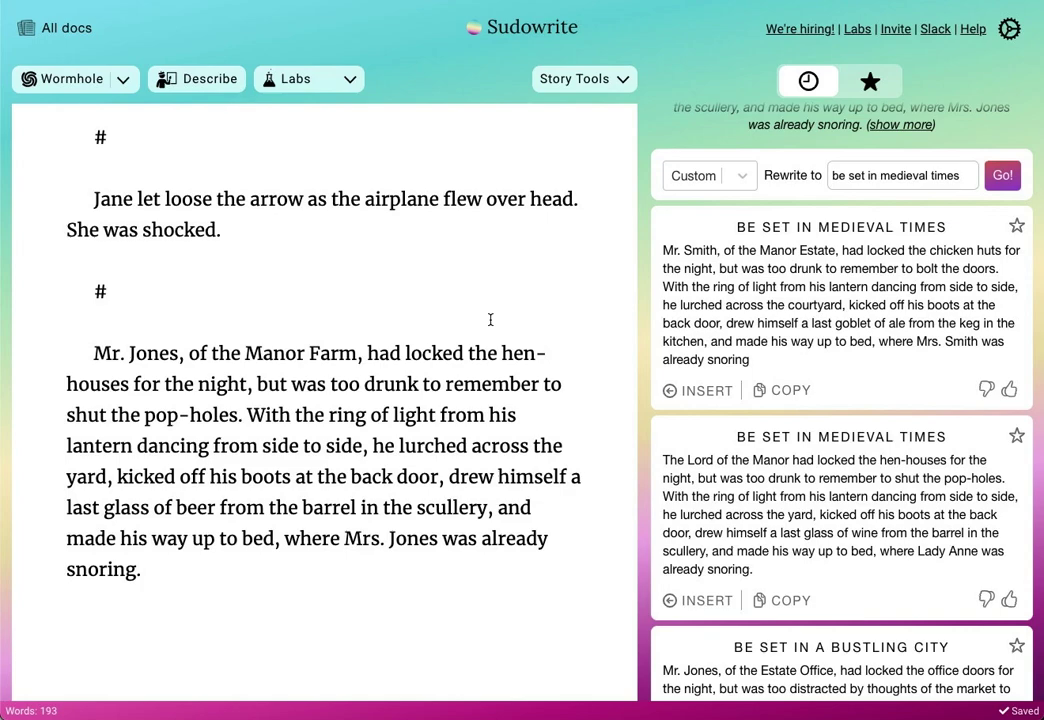
left_click(743, 179)
left_click(743, 180)
left_click(849, 177)
double_click(849, 177)
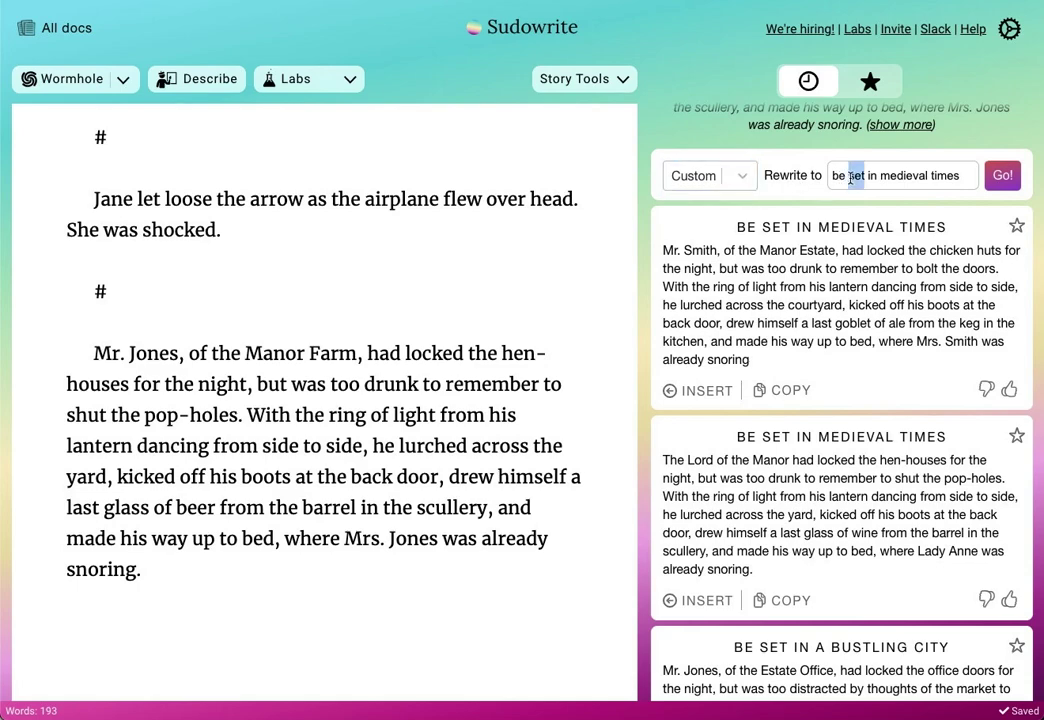
left_click(736, 179)
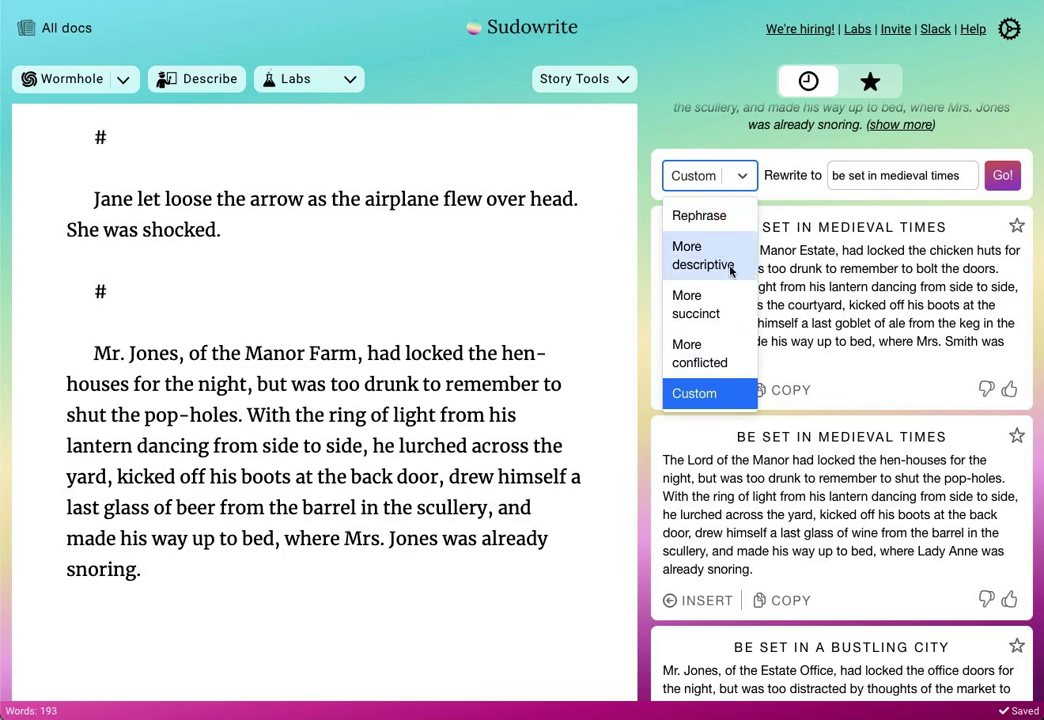
left_click(798, 262)
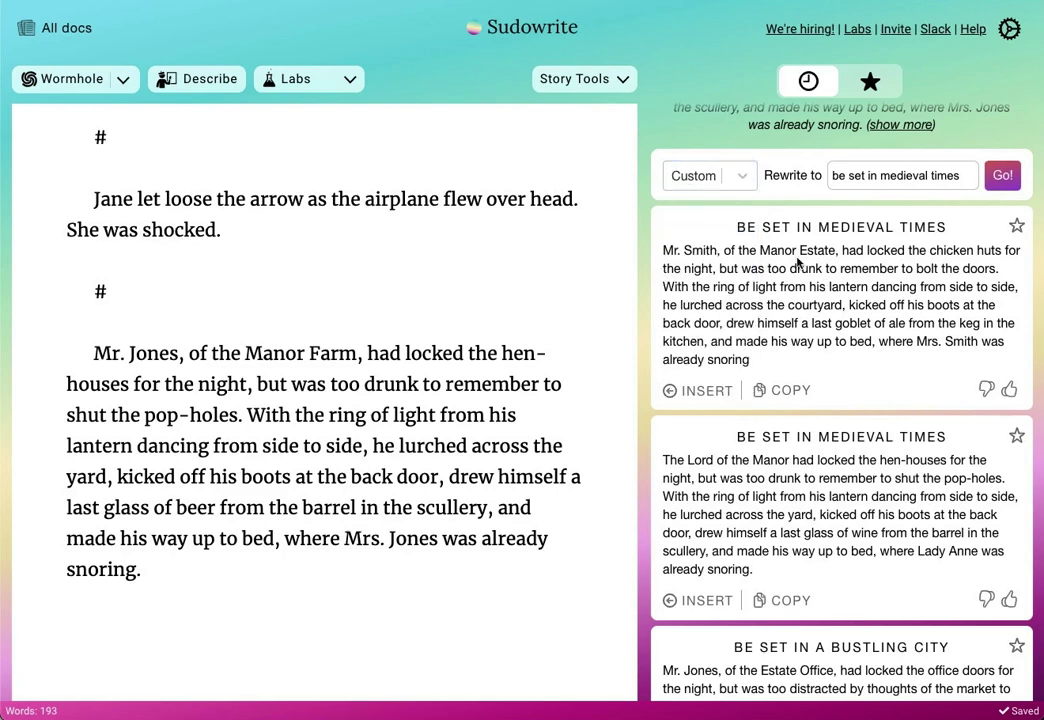